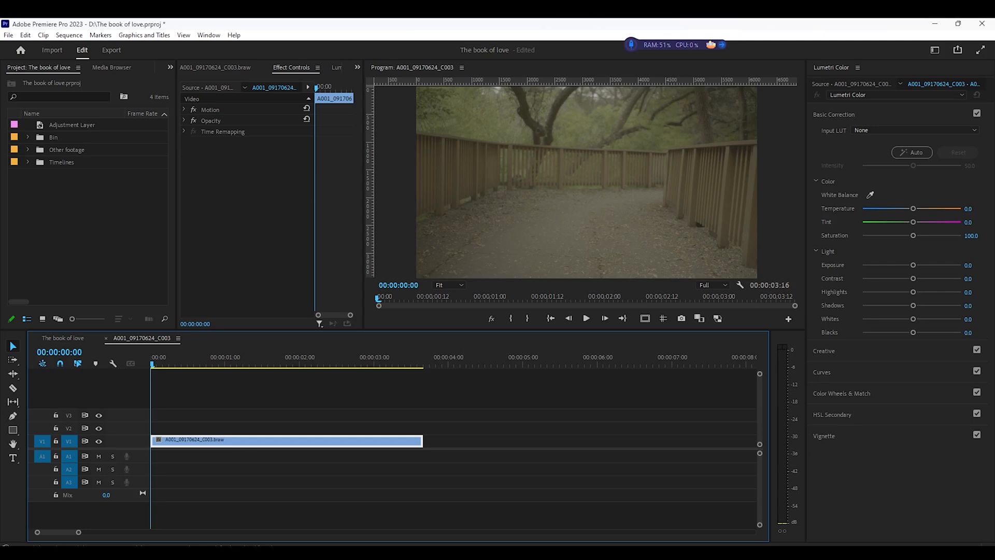
- Apply the Dehancer Pro v2.1 film emulation effect to the A001_09170624_C003.braw clip in the timeline
key("shift+7")
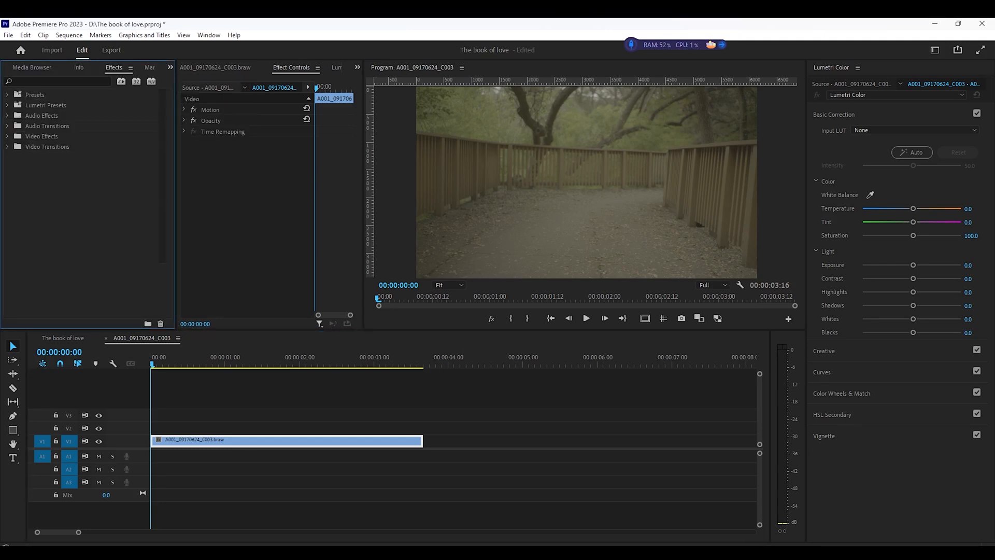
left_click(8, 136)
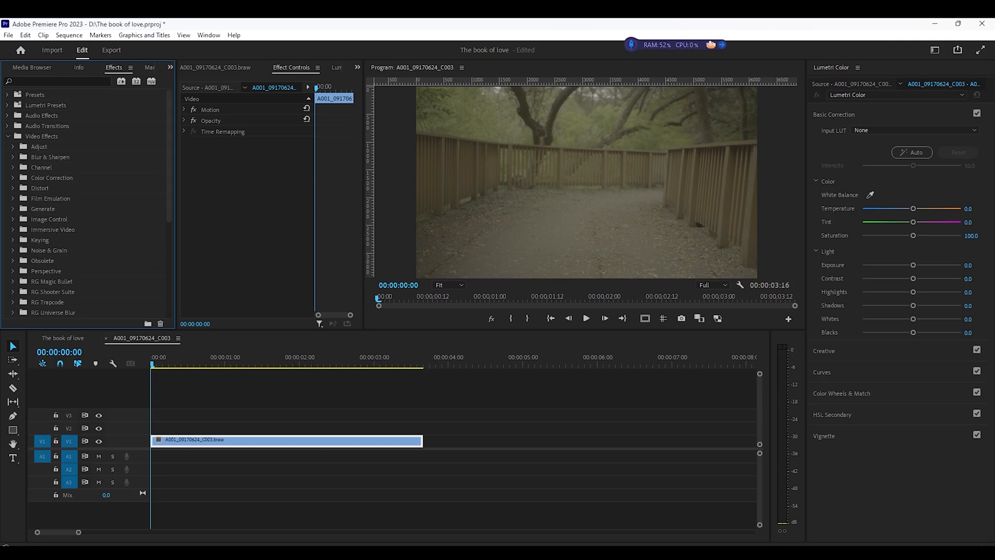
left_click(13, 199)
left_click_drag(60, 209, 285, 440)
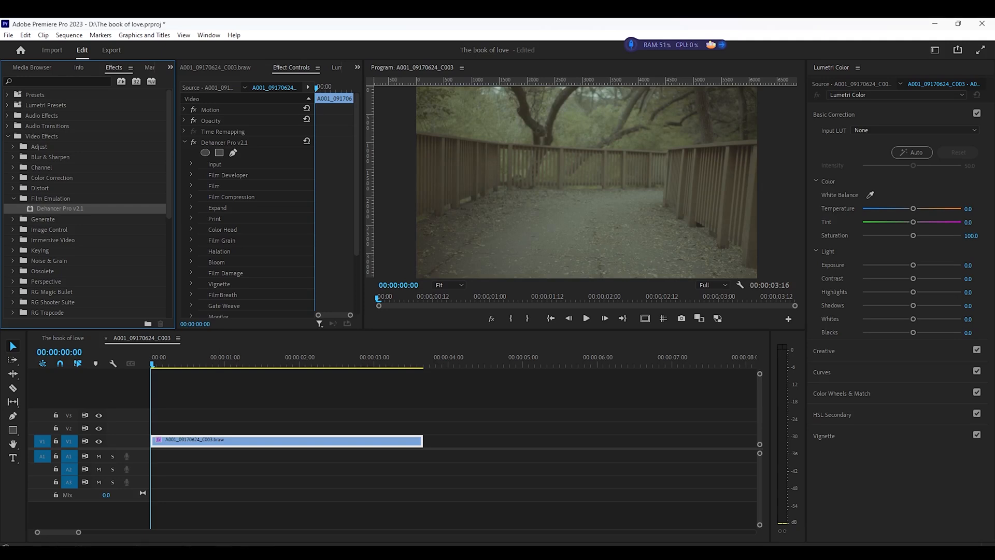
left_click(14, 198)
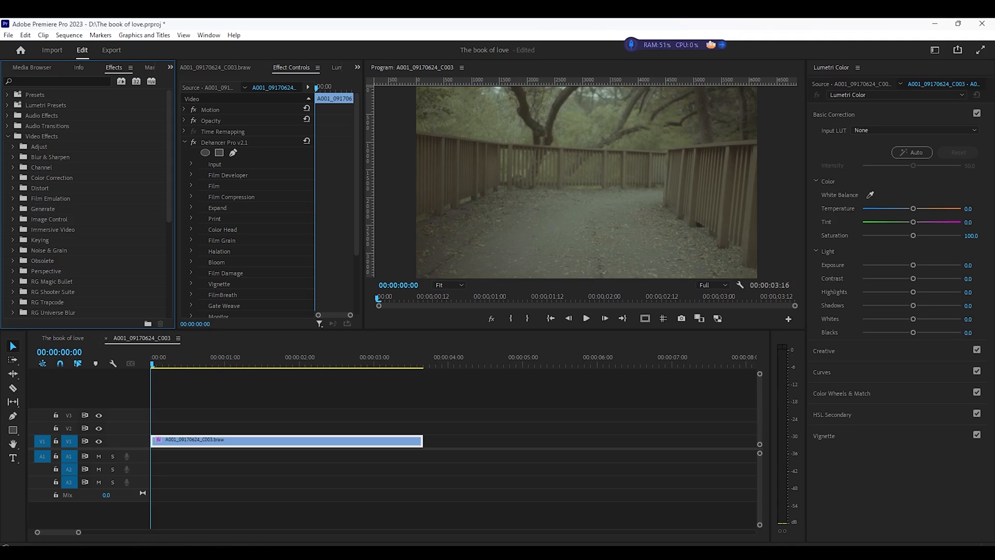
- Try Dehancer's camera-based input source with the Blackmagic Design / Pocket Cinema Camera 4K / Film profile
left_click(191, 163)
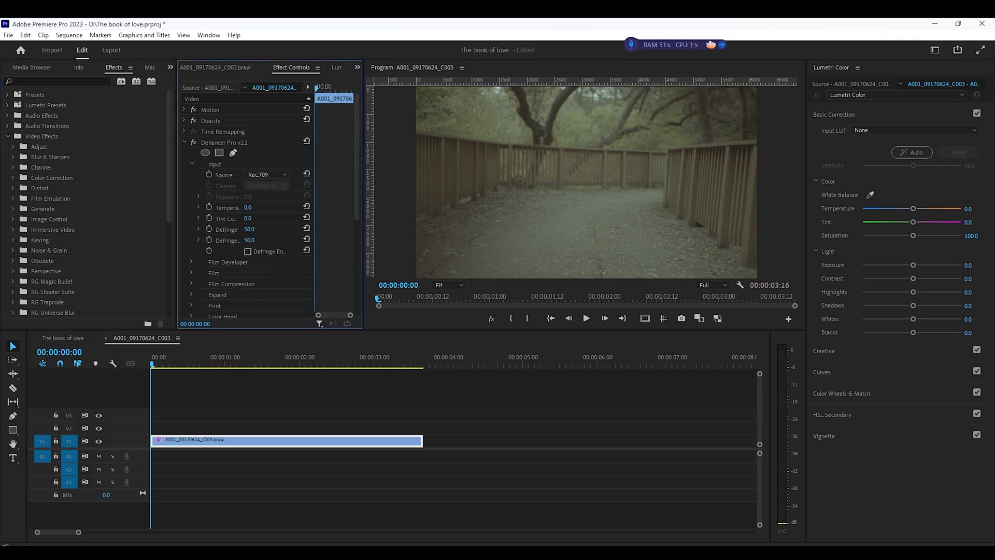
left_click(192, 164)
left_click(191, 164)
left_click(267, 175)
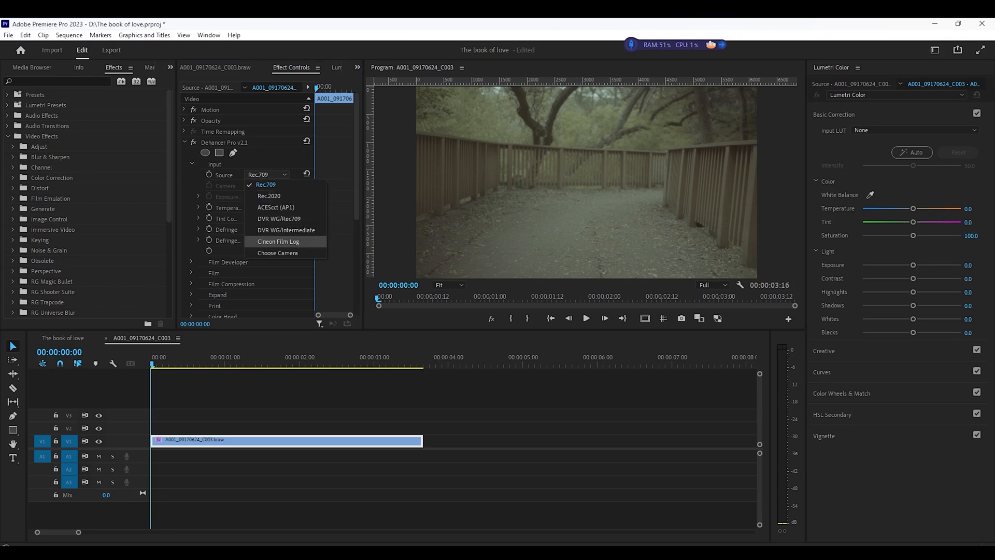
left_click(277, 252)
left_click(266, 185)
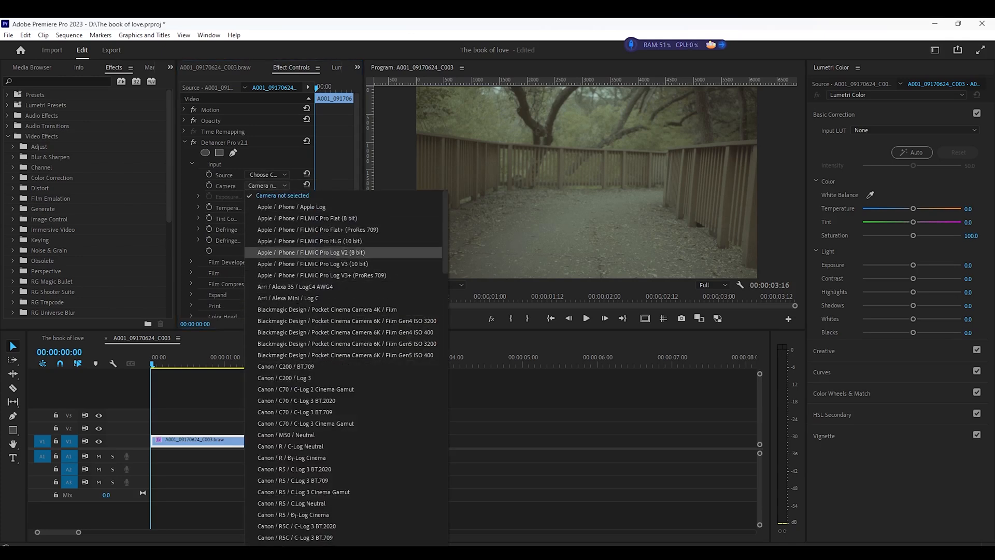
scroll(342, 283, "down", 20)
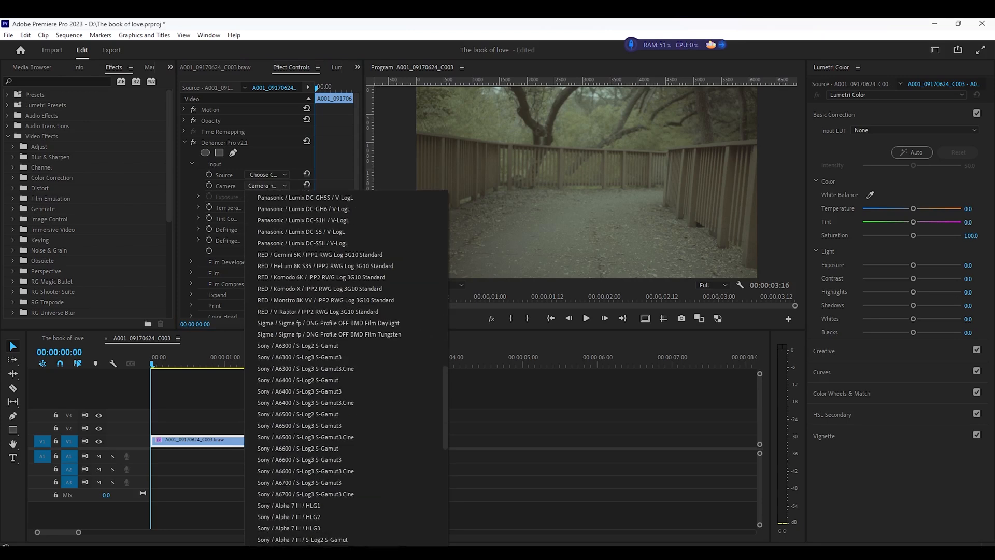
scroll(342, 304, "up", 20)
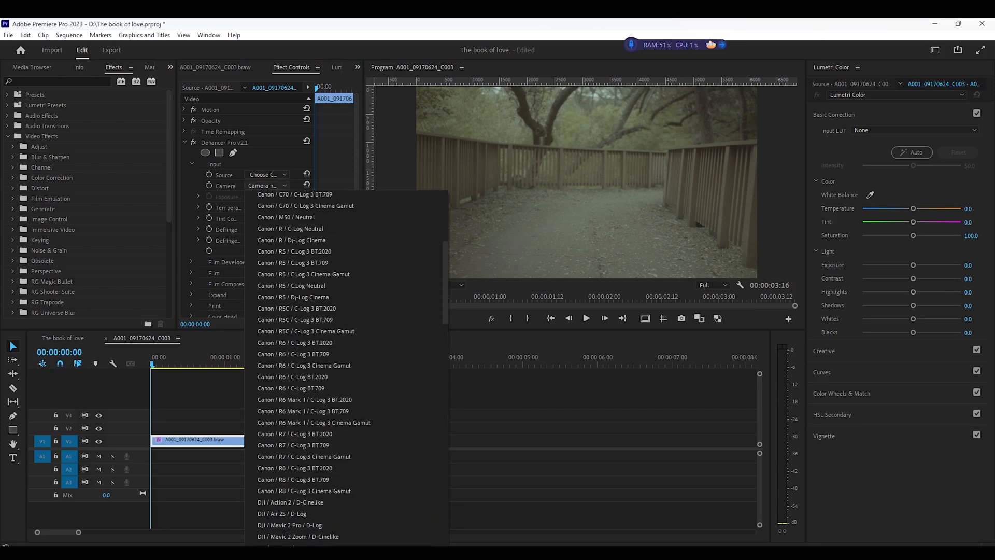
left_click(327, 309)
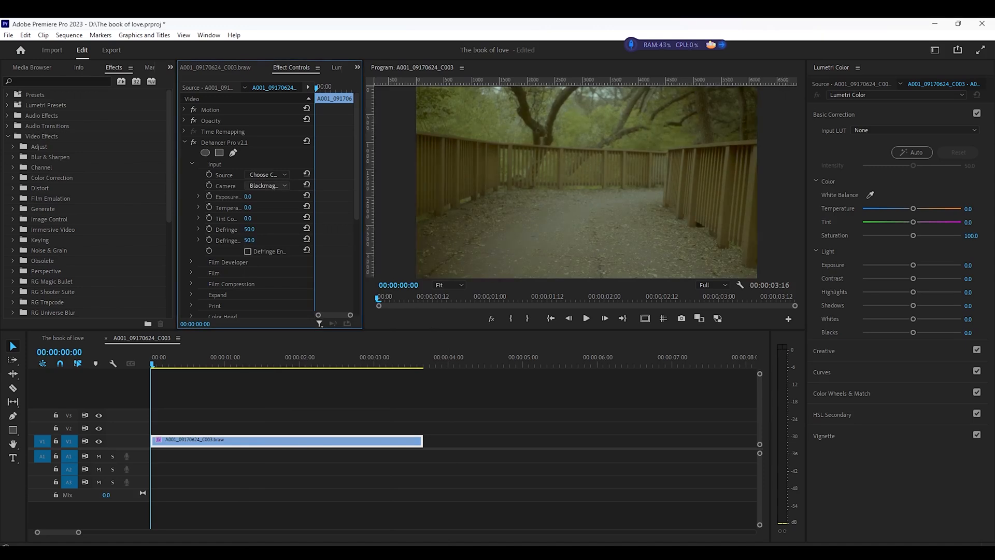
- Return the Dehancer input source to Rec.709 with no camera selected, and toggle Defringe on and off
left_click(279, 185)
left_click(292, 195)
left_click(279, 186)
scroll(311, 207, "up", 4)
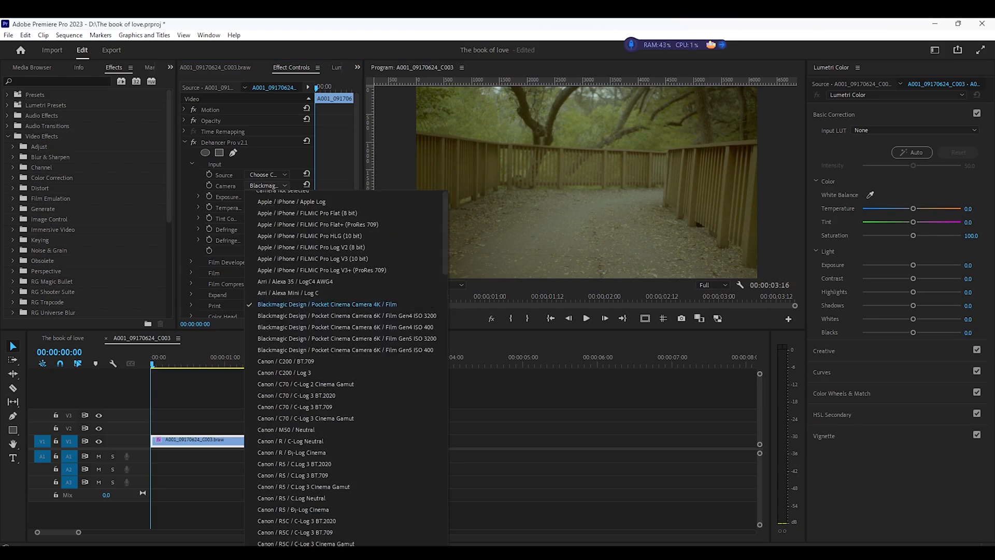
left_click(307, 218)
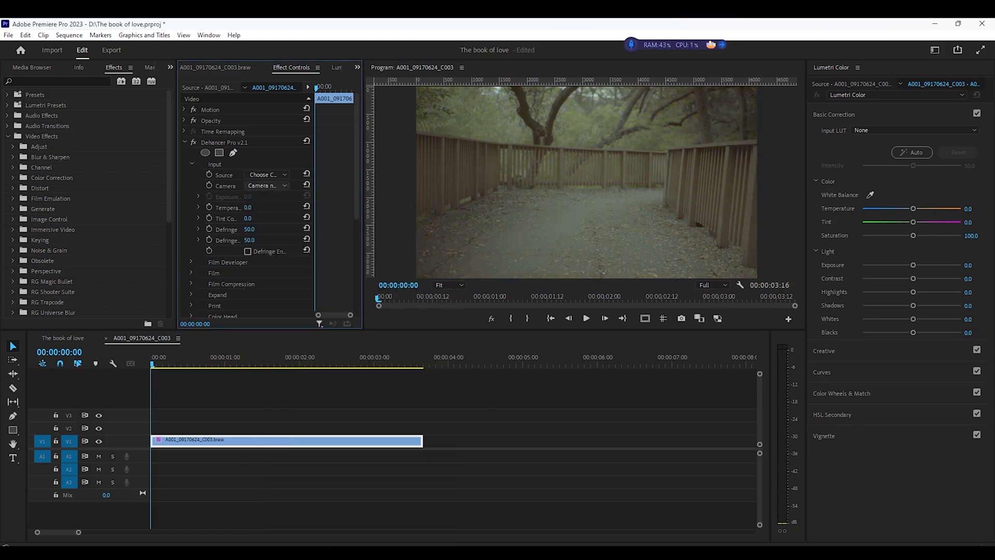
left_click(267, 175)
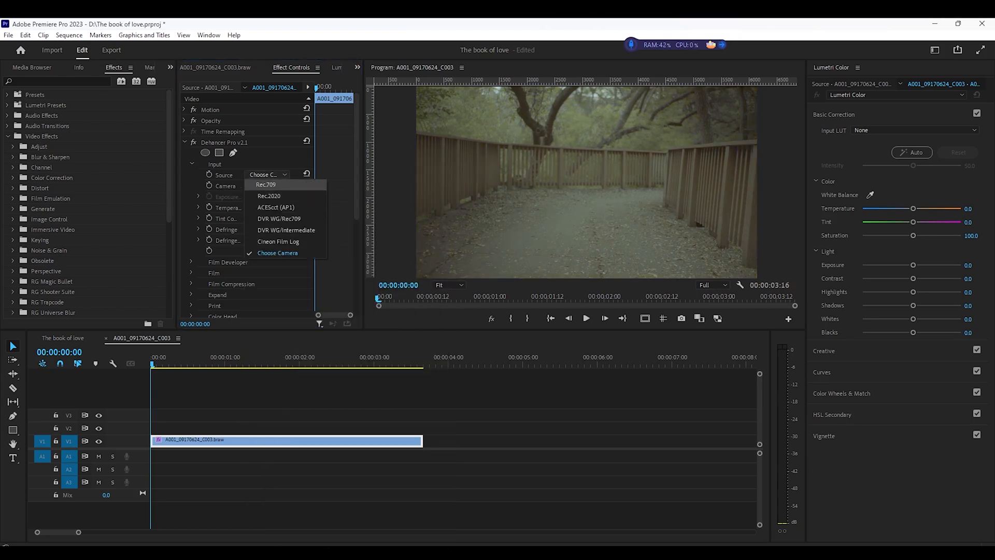
left_click(266, 184)
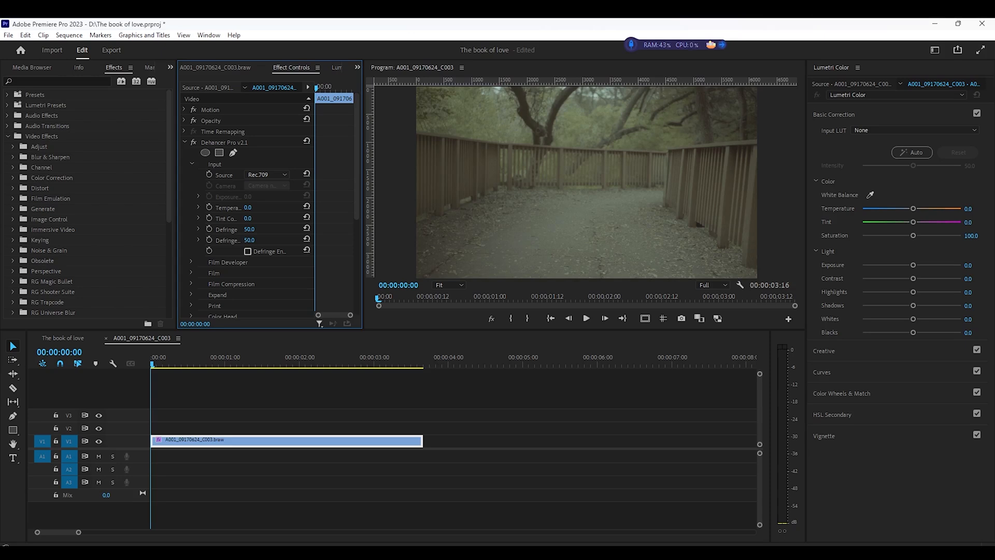
left_click(248, 251)
left_click(247, 251)
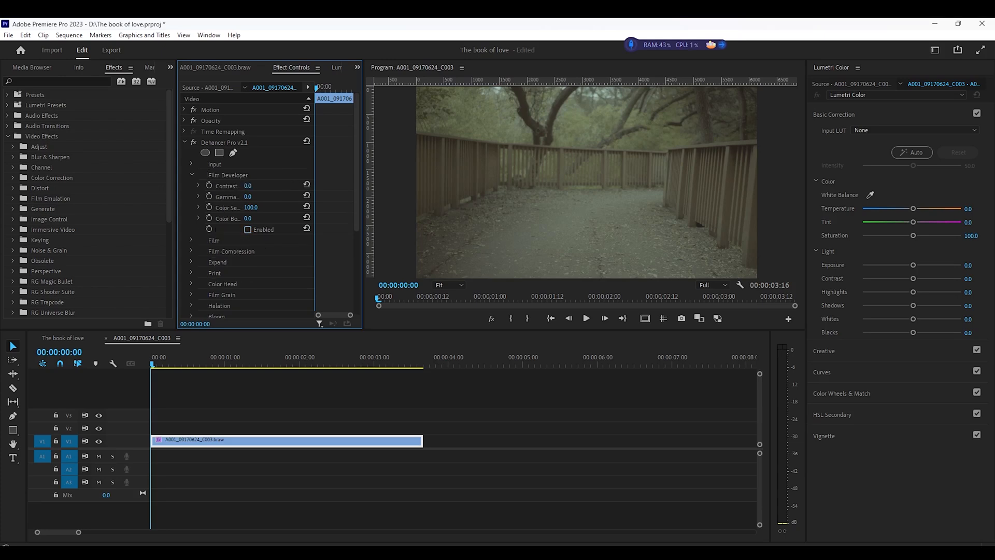
- Widen the effect settings area, enable Film Developer in Dehancer and set its Contrast Boost to 15
left_click_drag(177, 207, 107, 208)
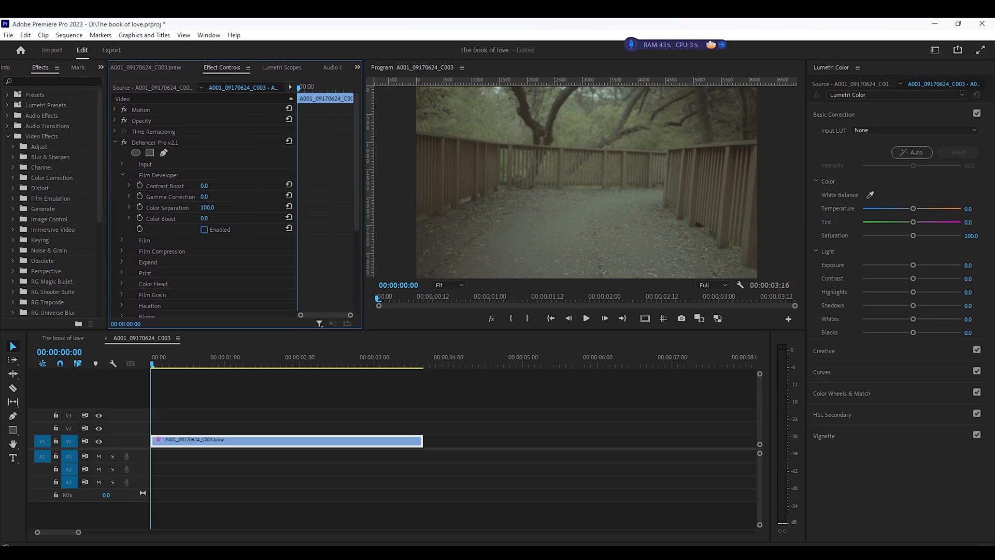
left_click(204, 229)
left_click_drag(204, 186, 210, 186)
left_click(206, 186)
type("15")
key("Return")
left_click(122, 174)
- Browse the film stocks in Dehancer's Film section and set the profile to Fujicolor C200
left_click(122, 185)
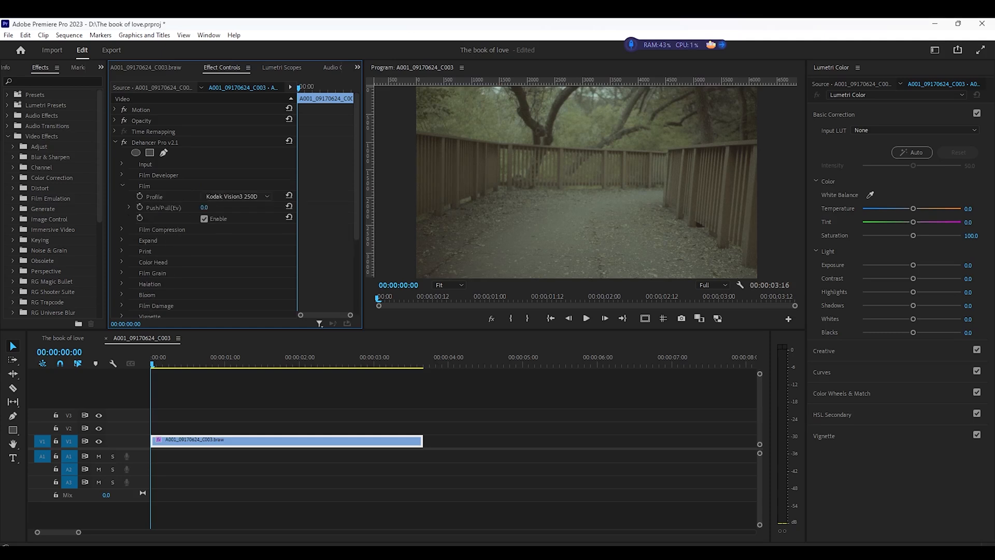
left_click(236, 196)
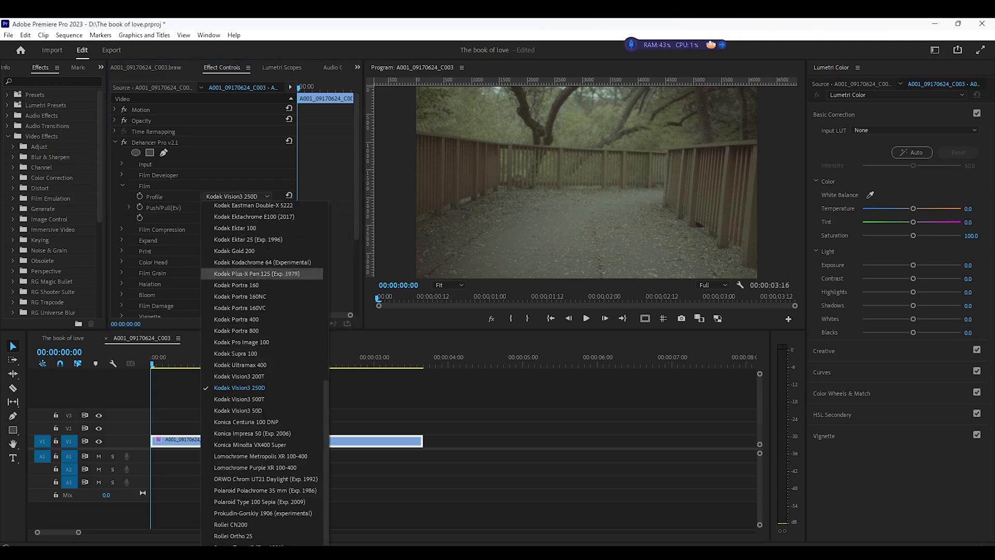
scroll(264, 373, "up", 8)
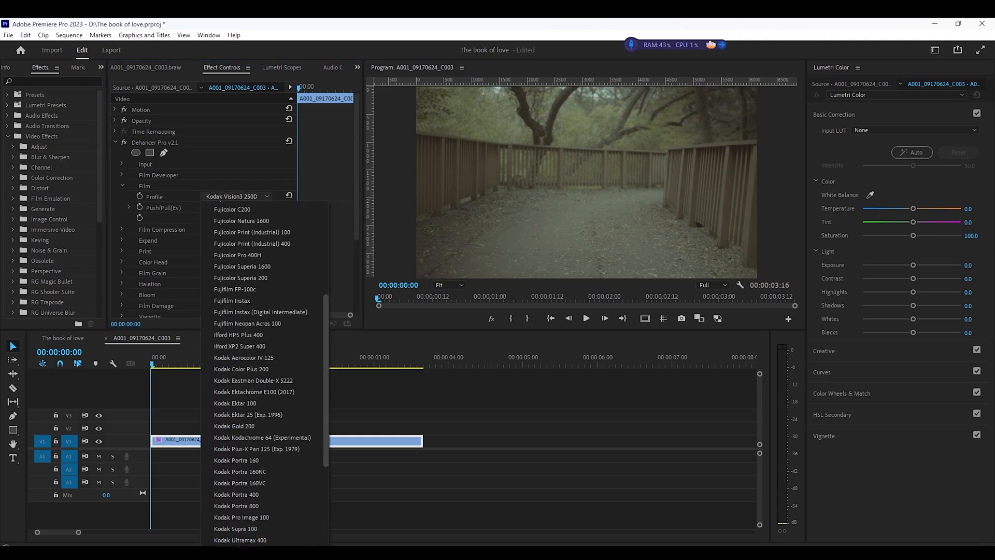
scroll(264, 373, "up", 3)
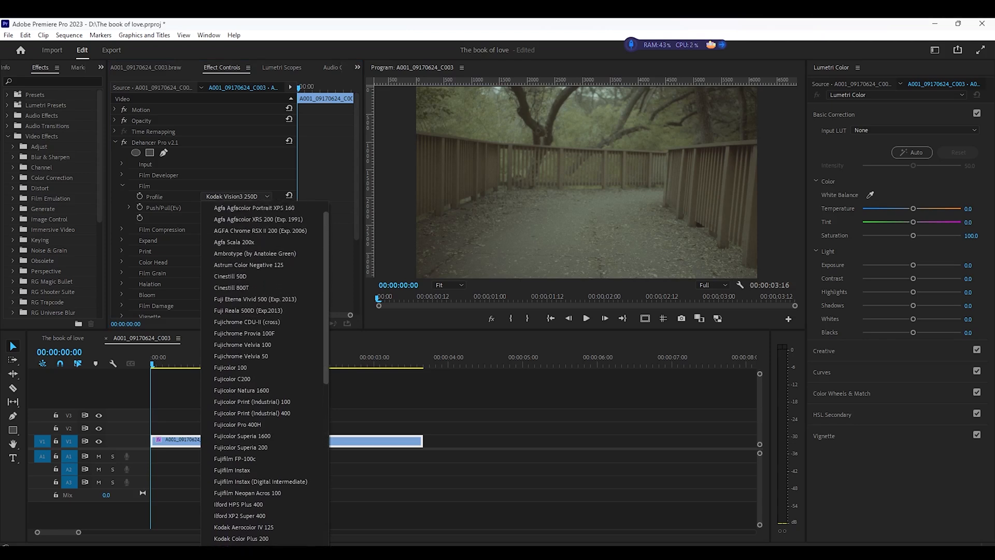
scroll(264, 373, "down", 1)
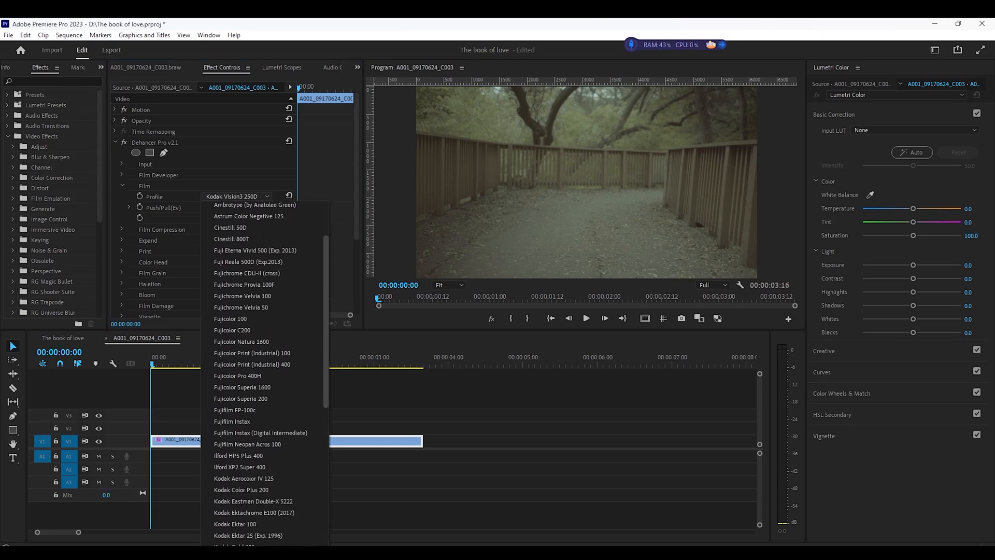
scroll(264, 374, "down", 8)
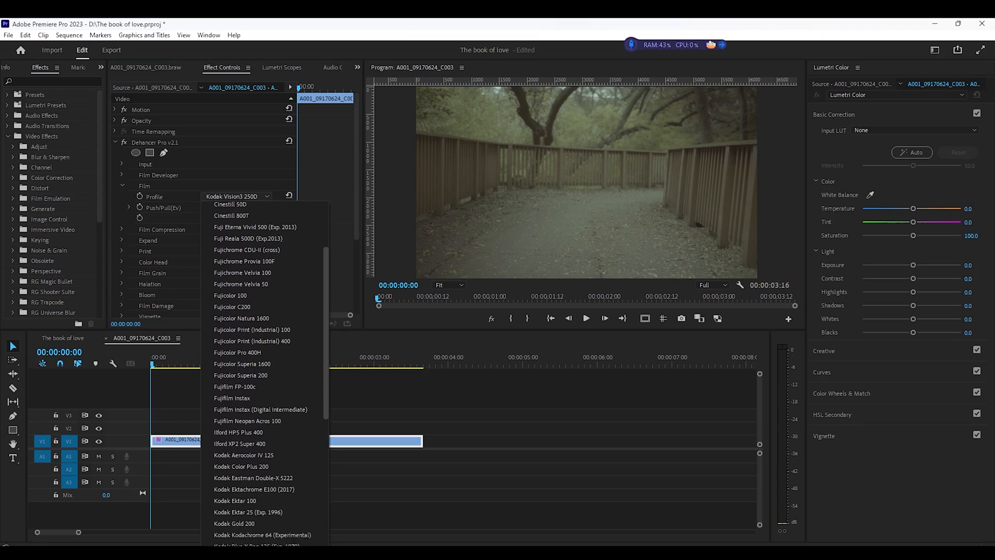
scroll(265, 373, "down", 2)
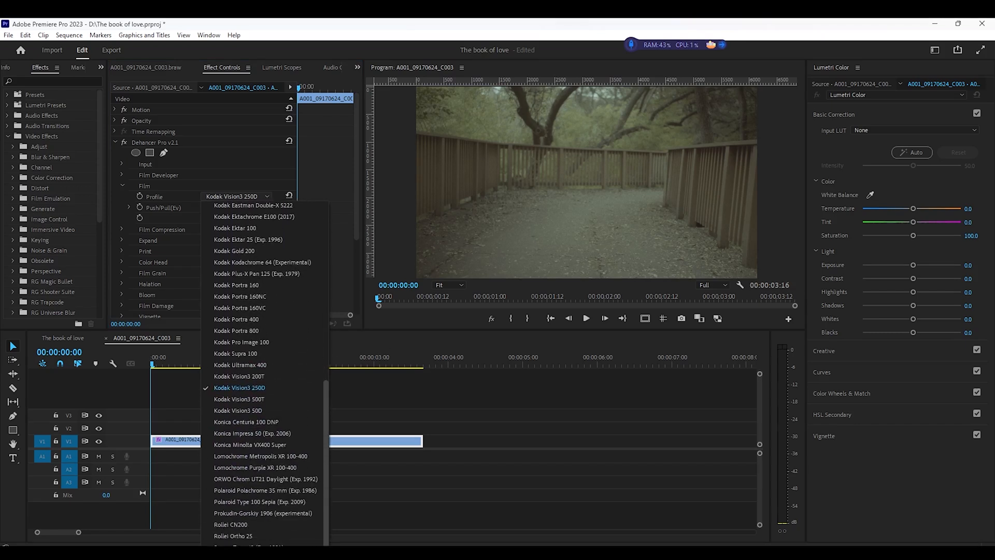
scroll(264, 373, "up", 3)
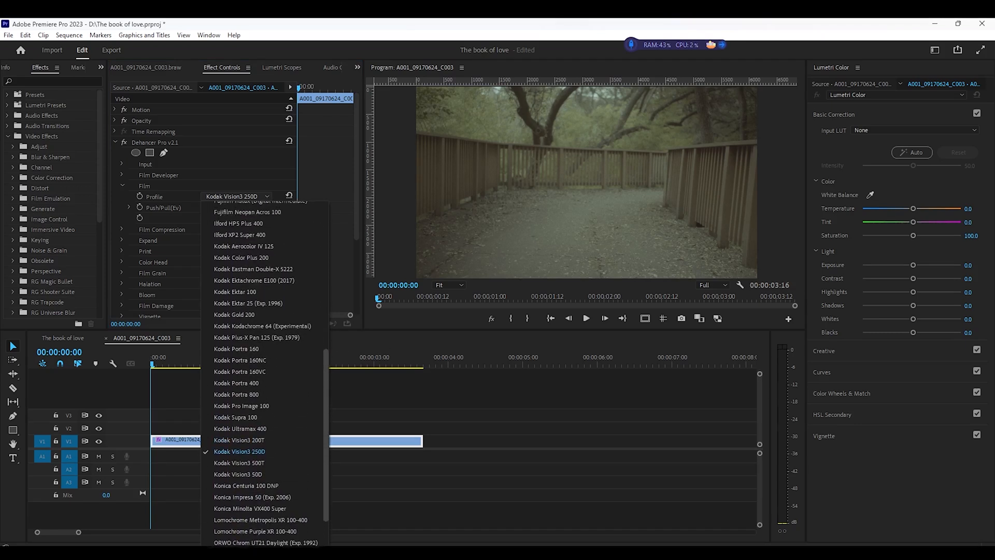
scroll(264, 373, "up", 2)
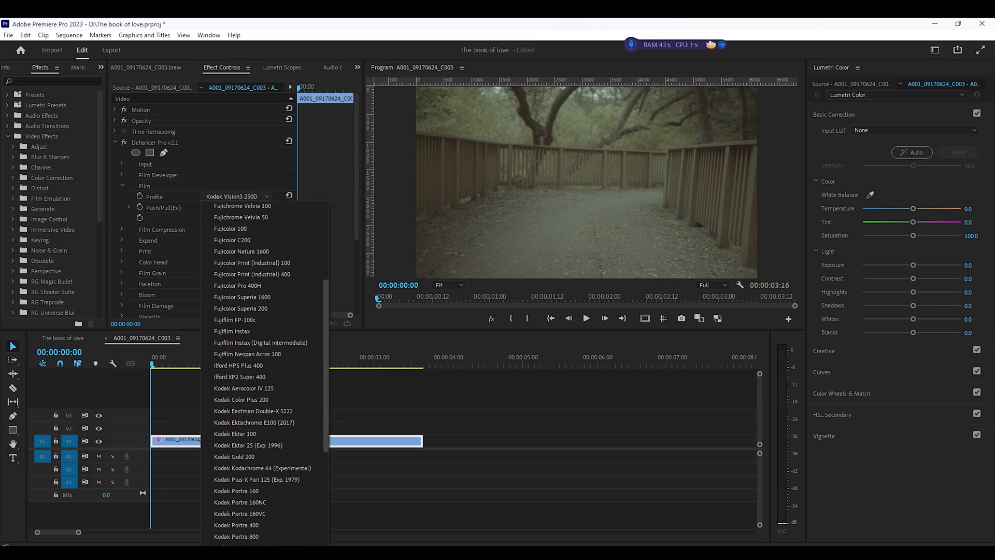
scroll(264, 279, "up", 2)
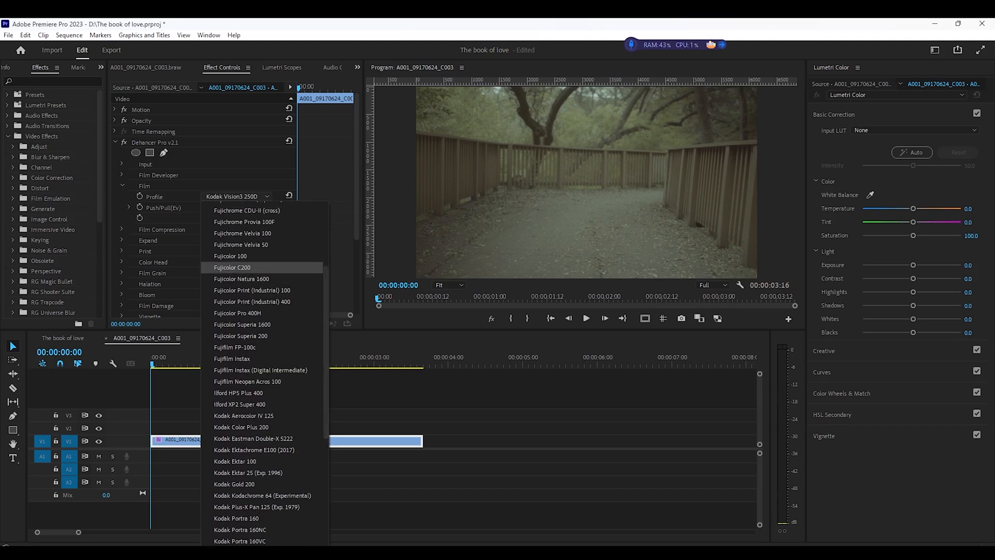
left_click(232, 268)
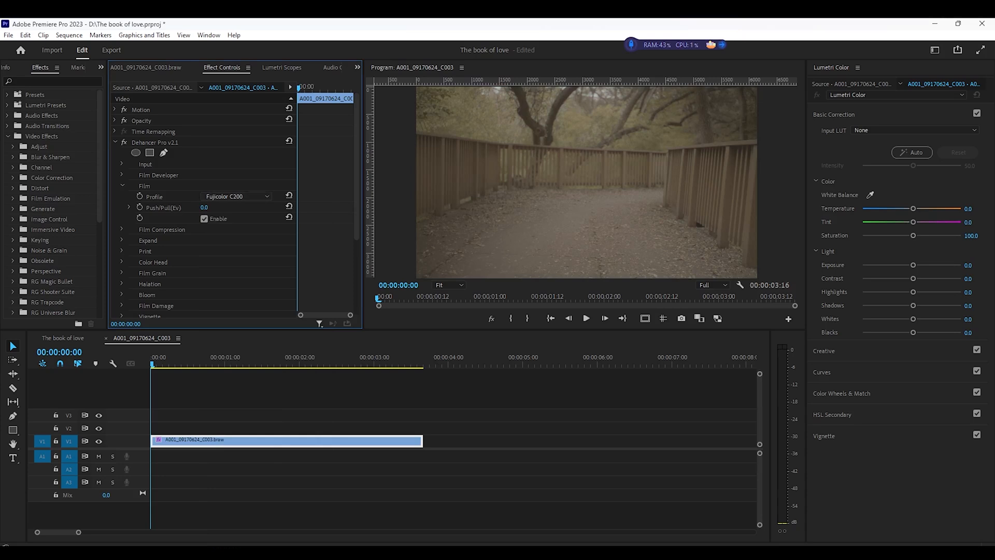
- Compare the clip with and without the film profile by switching the Film section off and on again
left_click(204, 218)
left_click(205, 218)
left_click(122, 185)
- Enable Film Compression in Dehancer with its default settings
left_click(122, 196)
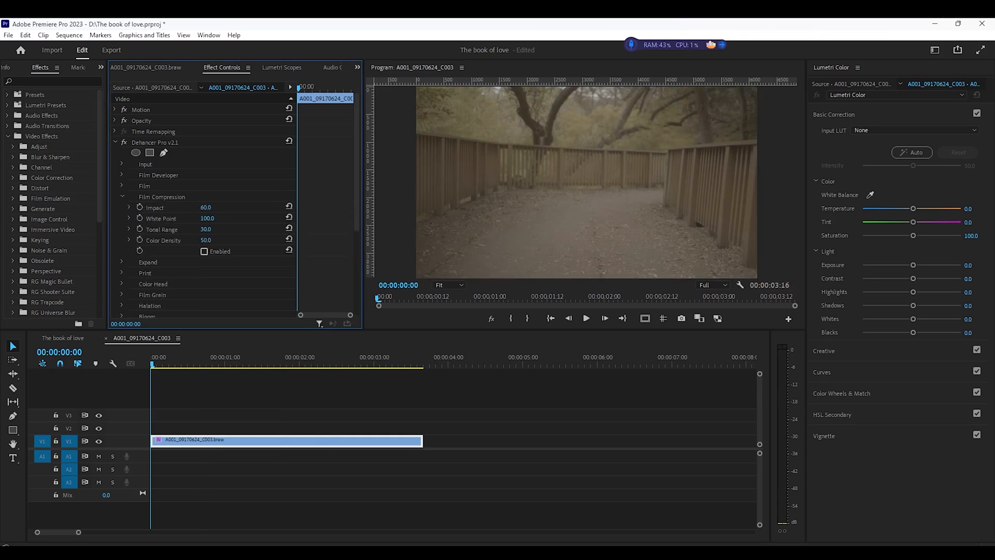
left_click(204, 252)
left_click(123, 196)
- Raise the Black Point in Dehancer's Expand section to deepen the shadows
left_click(122, 208)
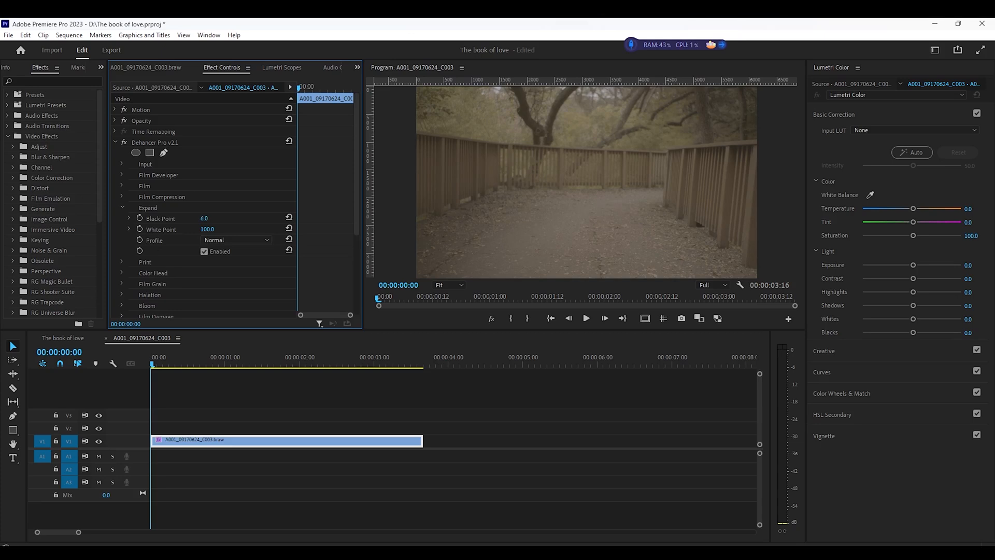
left_click_drag(205, 218, 204, 218)
left_click(123, 208)
- Try the Kodak Endura Glossy Paper print profile, and settle on Fujifilm 3513 Print film in Dehancer's Print section
left_click(122, 218)
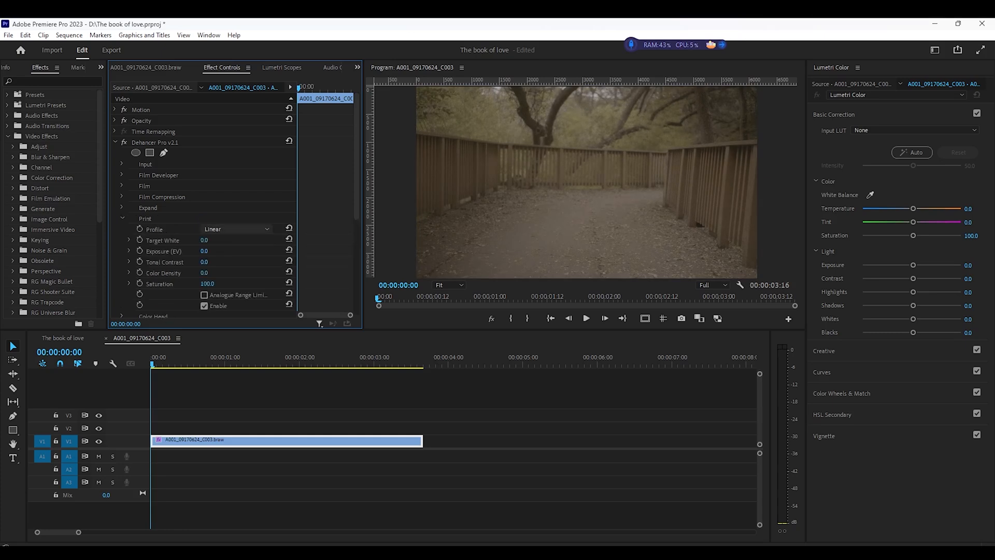
left_click(236, 228)
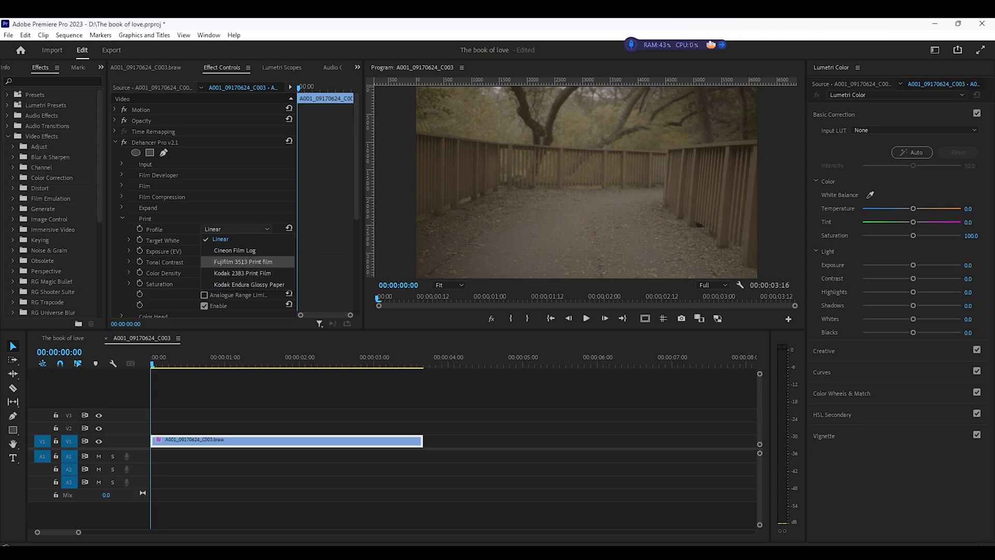
left_click(248, 284)
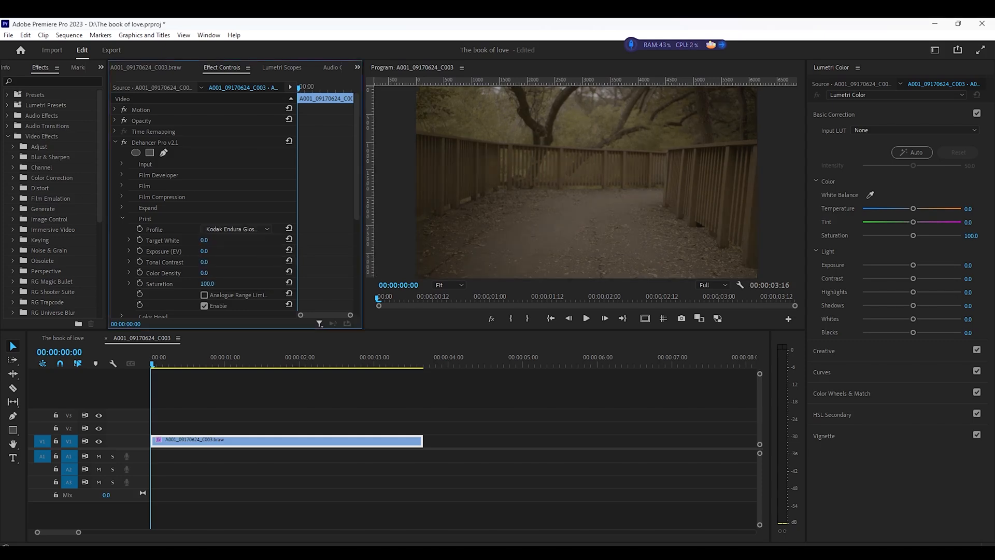
left_click(236, 228)
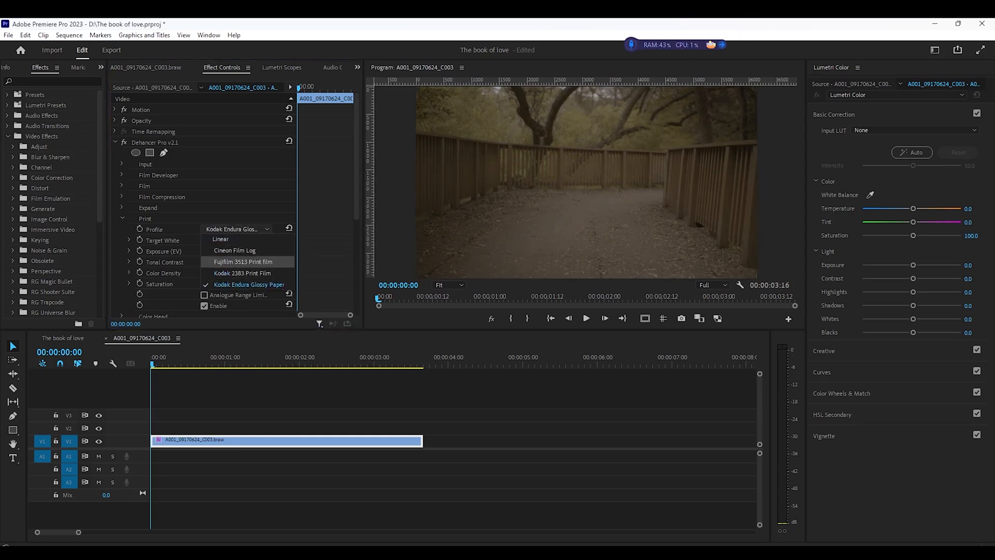
left_click(243, 262)
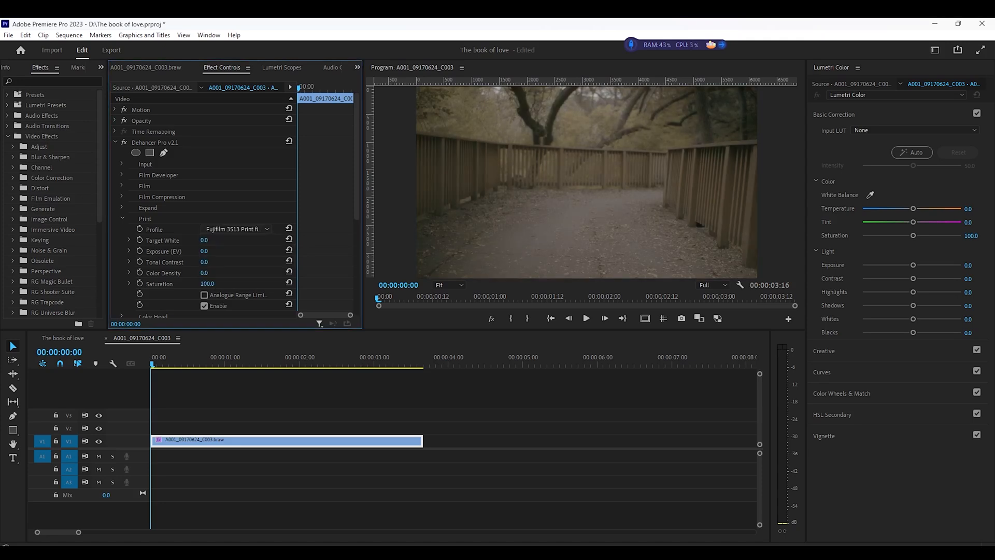
left_click(122, 218)
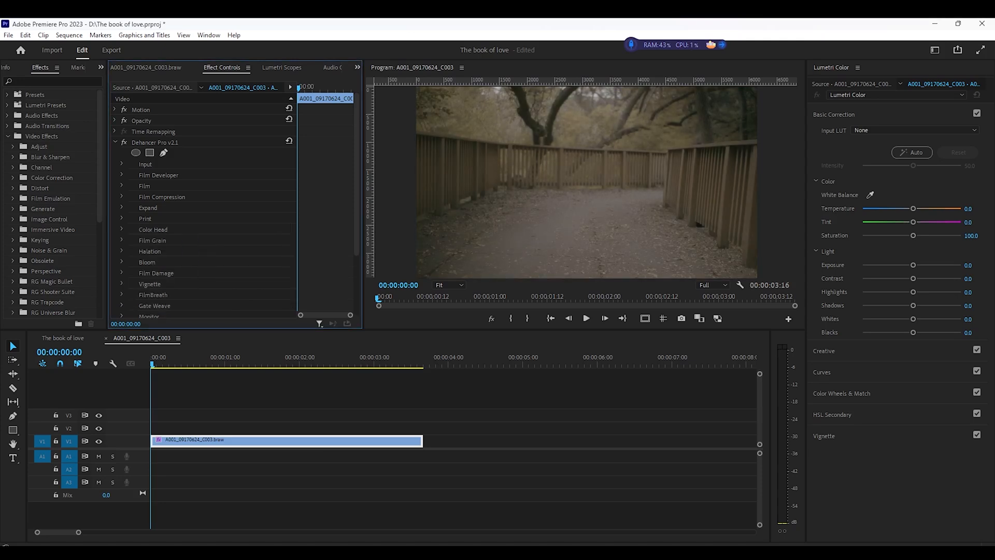
left_click(122, 218)
scroll(122, 218, "down", 1)
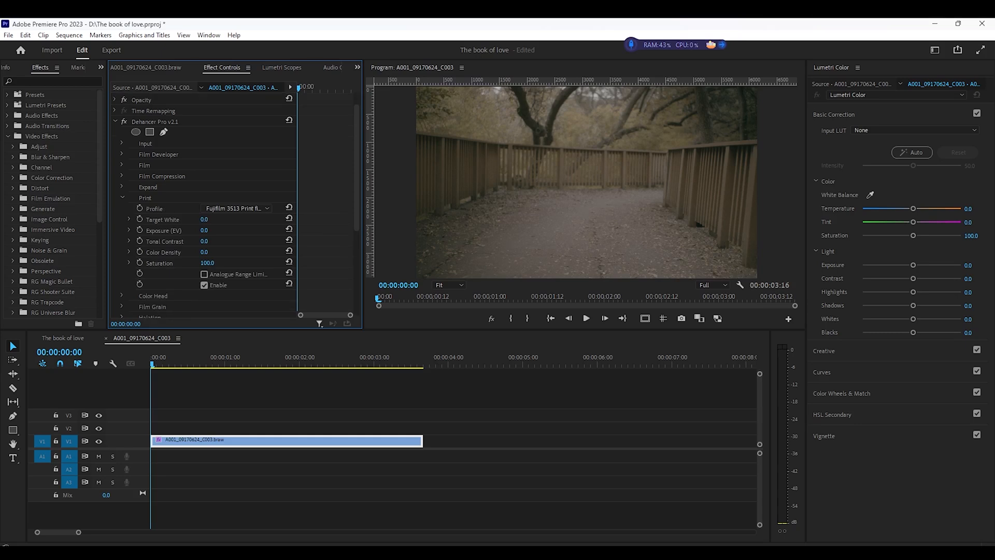
left_click(123, 198)
- Enable Dehancer's Color Head, lower the Shadows Tone and raise the Highlights Tone, comparing the clip with and without it
left_click(122, 208)
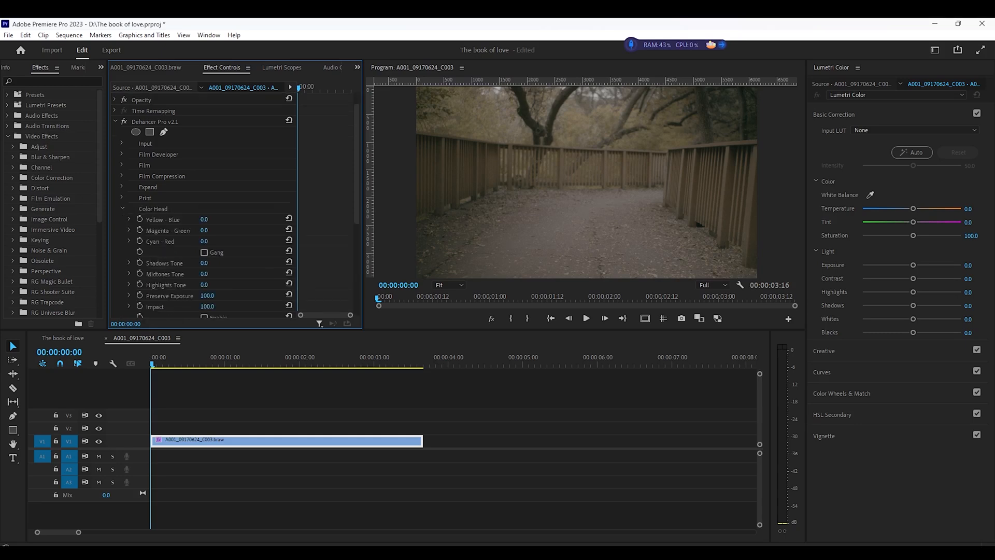
scroll(122, 209, "down", 1)
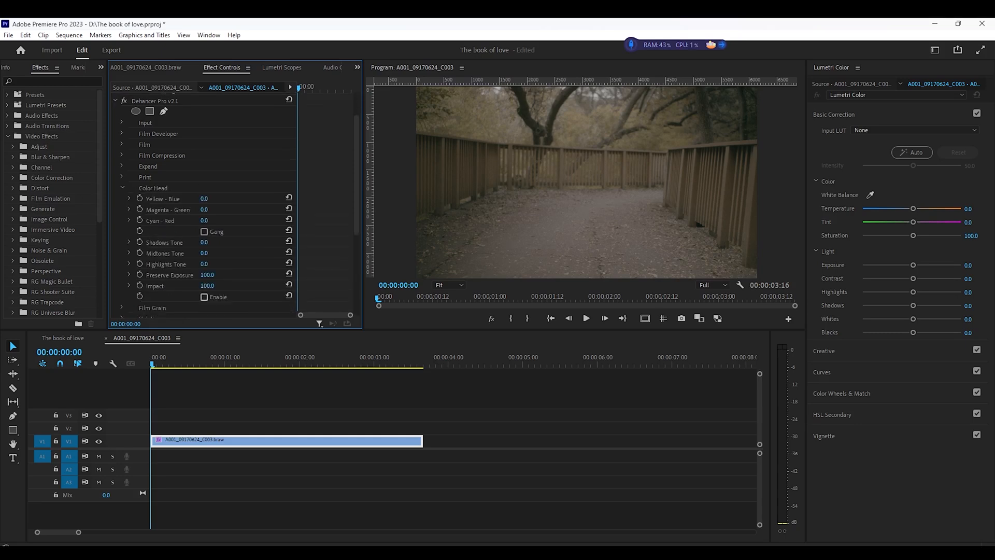
scroll(212, 203, "down", 1)
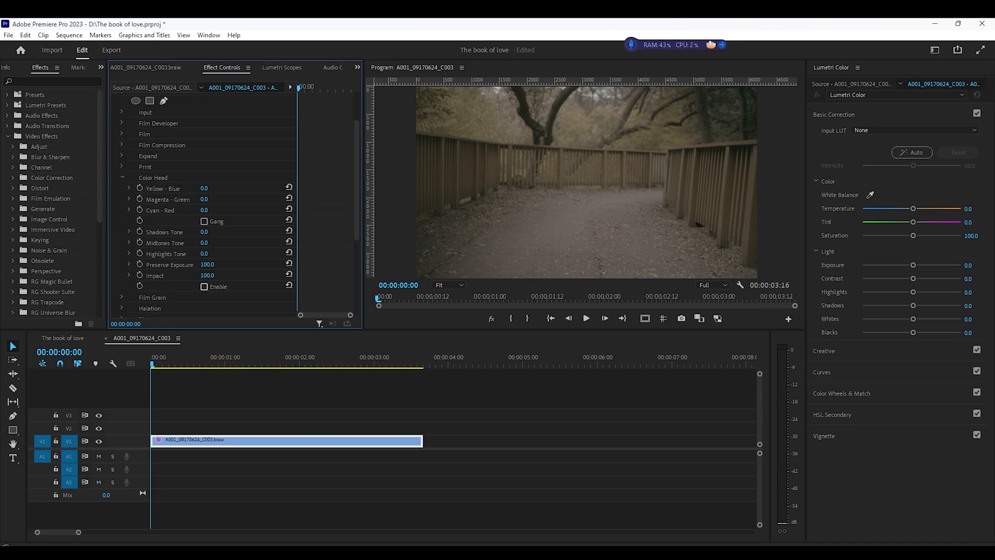
left_click(204, 287)
left_click_drag(204, 232, 191, 232)
left_click_drag(204, 253, 209, 254)
left_click_drag(205, 254, 217, 254)
left_click(204, 286)
left_click(204, 286)
left_click(123, 177)
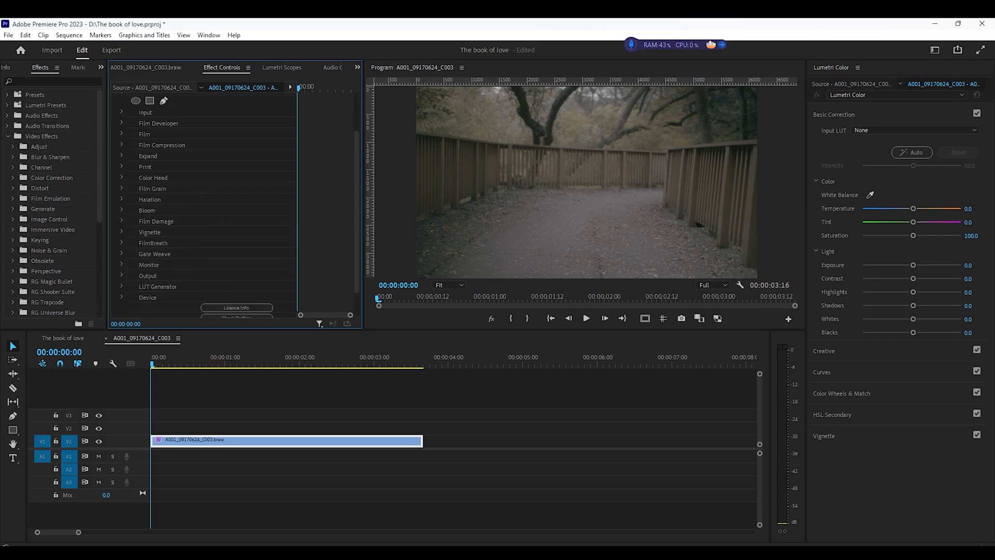
- Compare the available grain sizes in Dehancer's Film Grain section and set the profile to 35 mm ISO 500 with the grain enabled
left_click(122, 188)
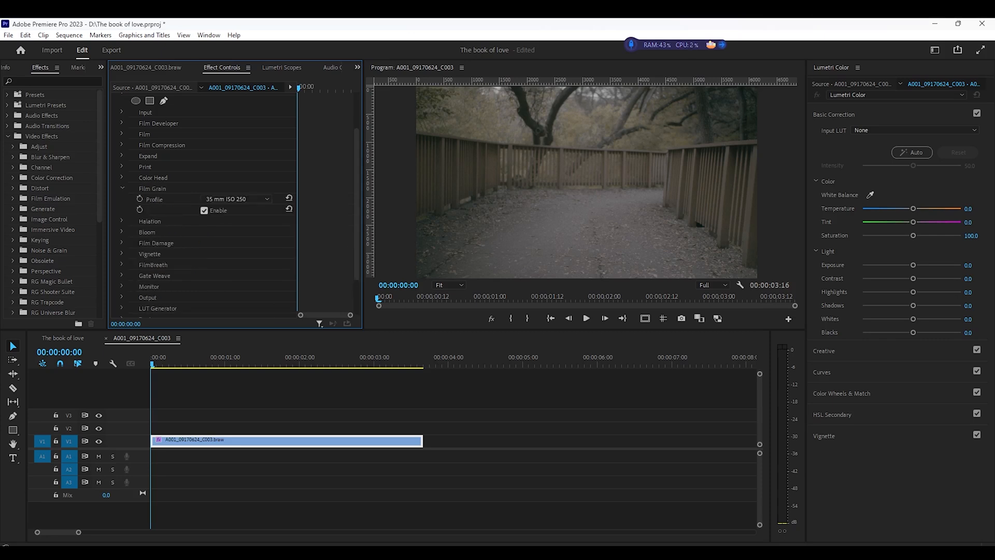
left_click(204, 210)
left_click(244, 199)
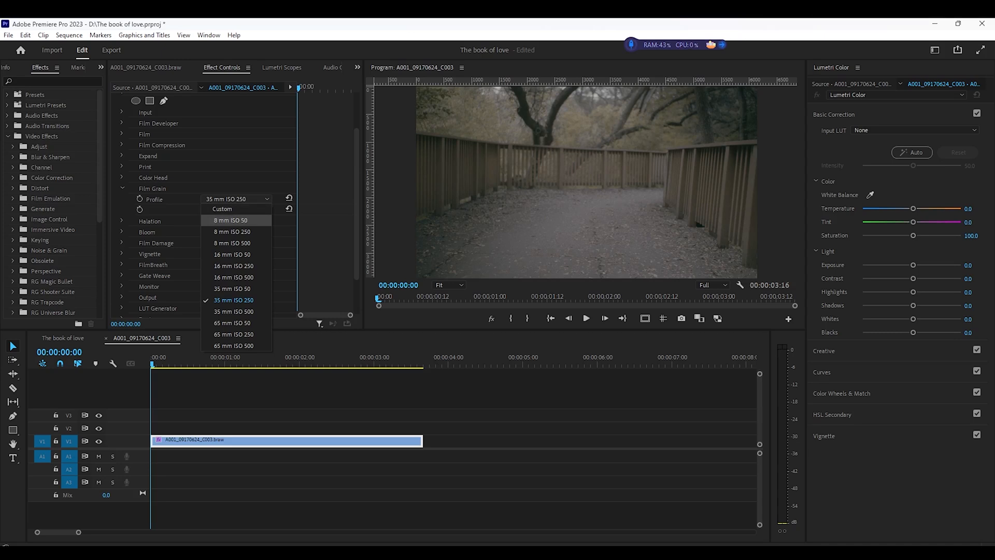
key("Down")
key("Down")
key("Down")
key("Down")
key("Down")
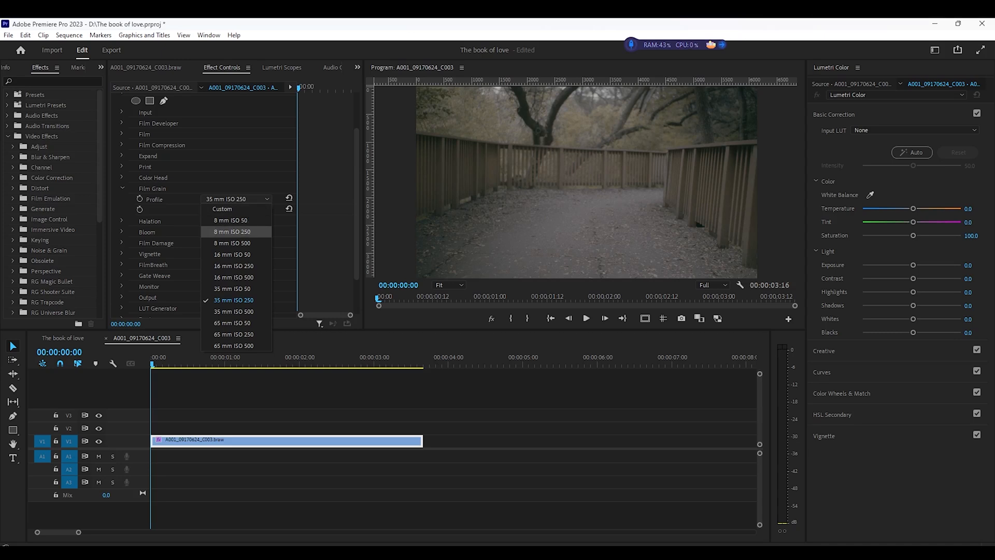
key("Down")
key("Down")
key("Down")
key("Down")
key("Down")
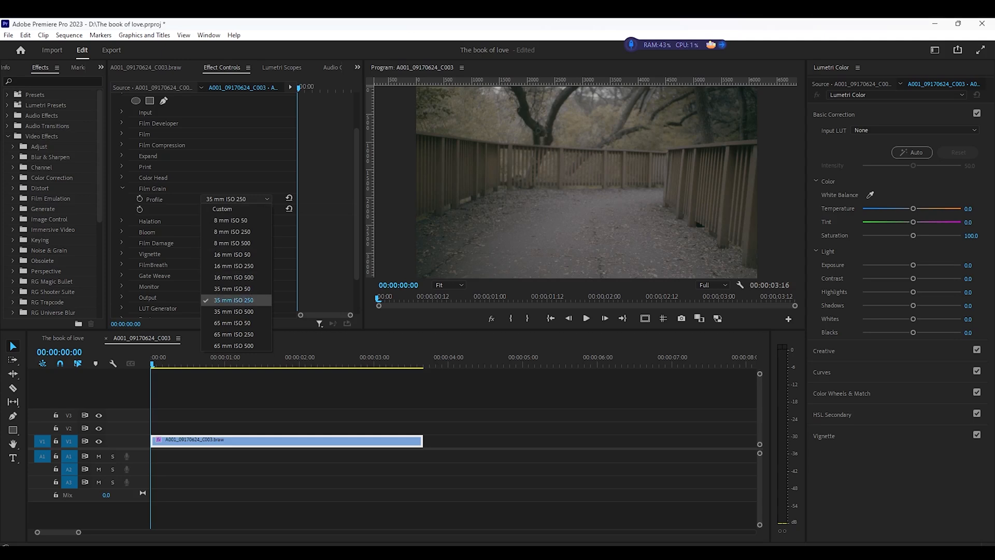
key("Up")
key("Up")
key("Up")
key("Up")
key("Up")
key("Up")
key("Up")
key("Up")
key("Up")
key("Up")
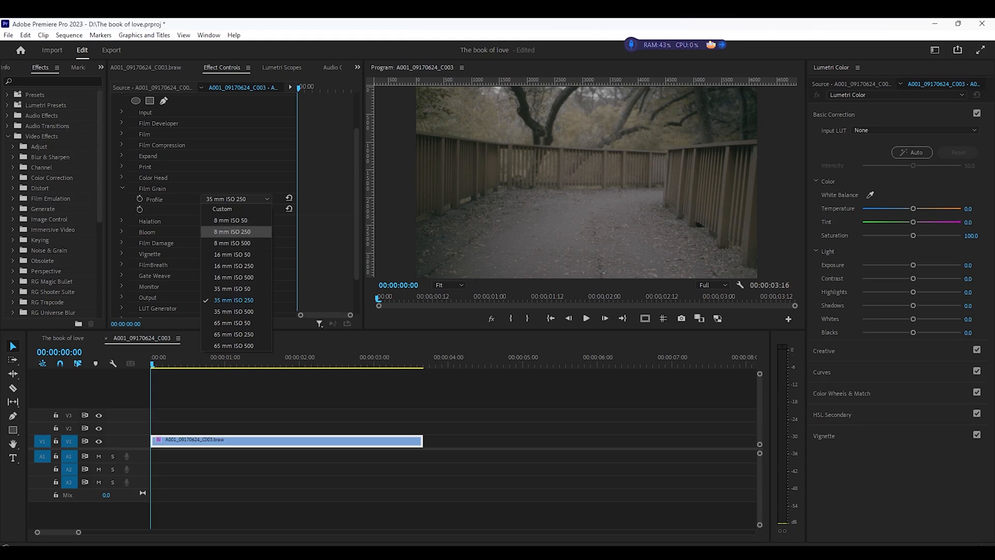
key("Down")
key("Down")
key("Down")
key("Down")
key("Down")
key("Down")
key("Down")
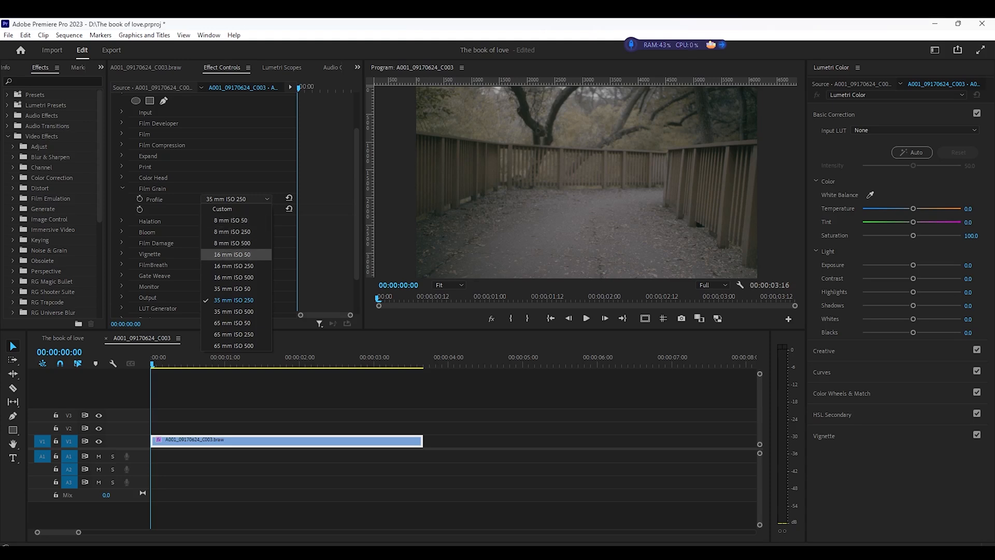
key("Down")
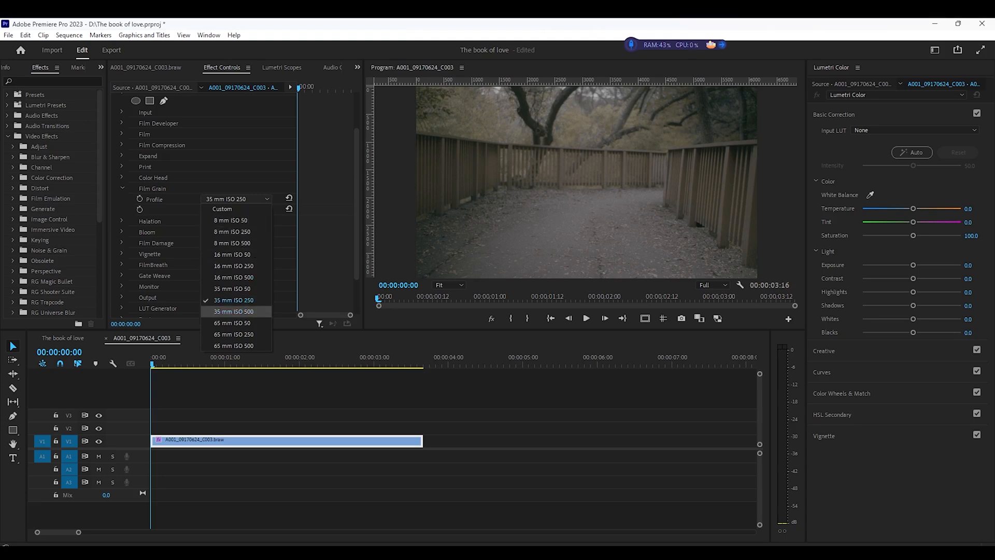
left_click(234, 311)
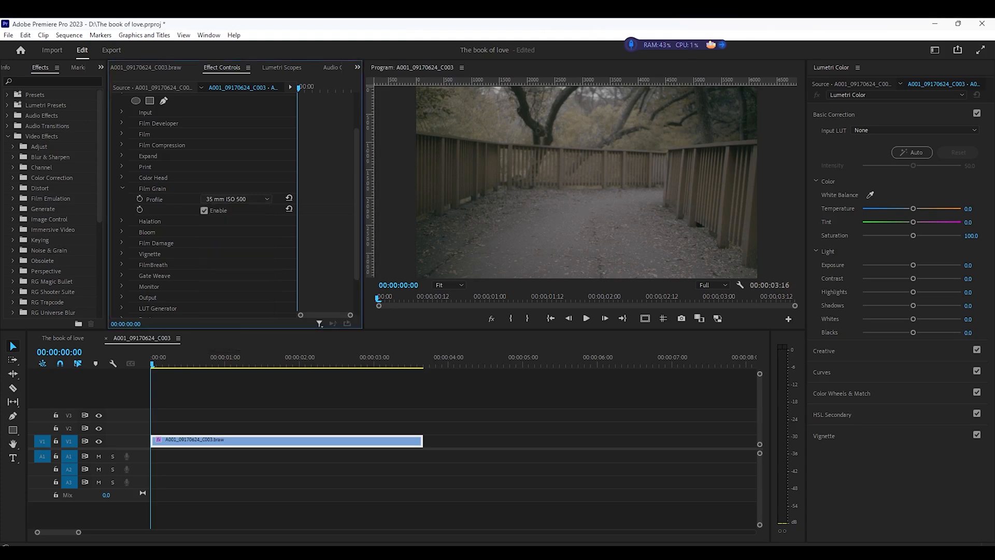
left_click(236, 199)
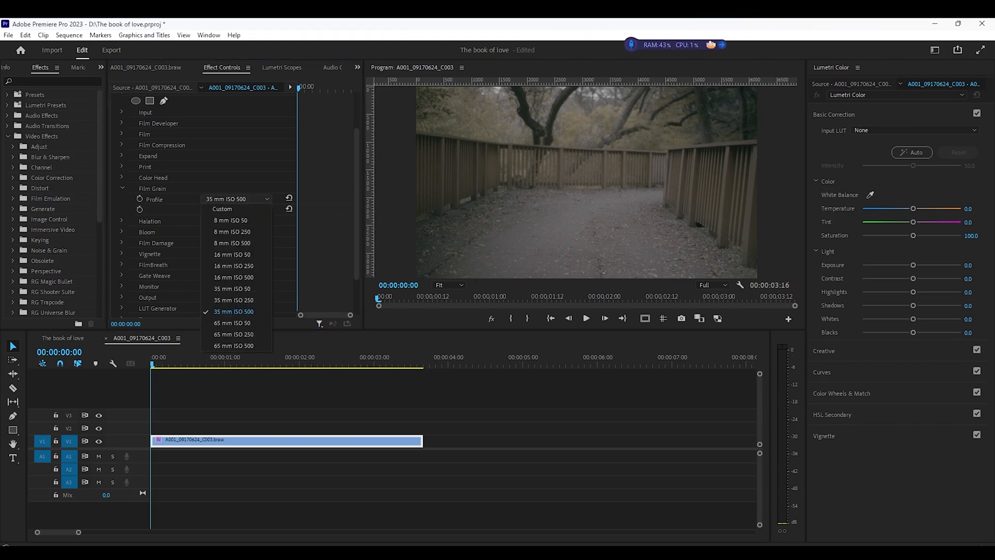
left_click(122, 188)
left_click(122, 188)
- Enable Halation in Dehancer with the 35 mm / Super 35 profile
left_click(122, 199)
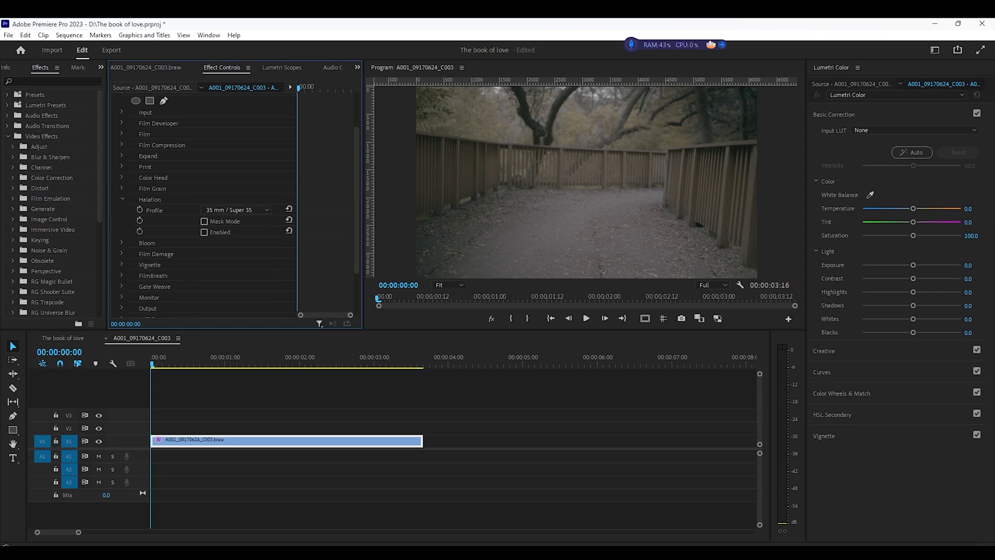
left_click(204, 231)
left_click(236, 210)
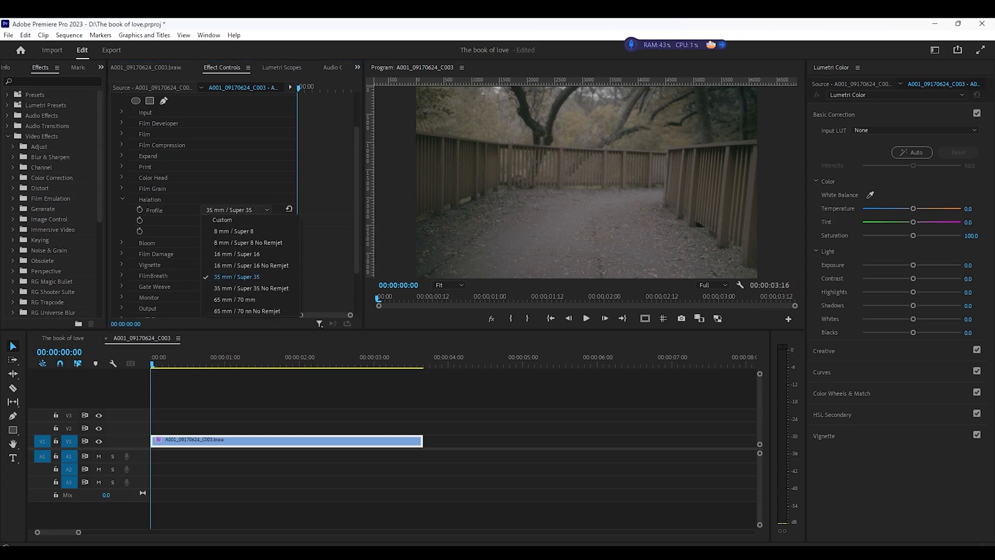
left_click(236, 277)
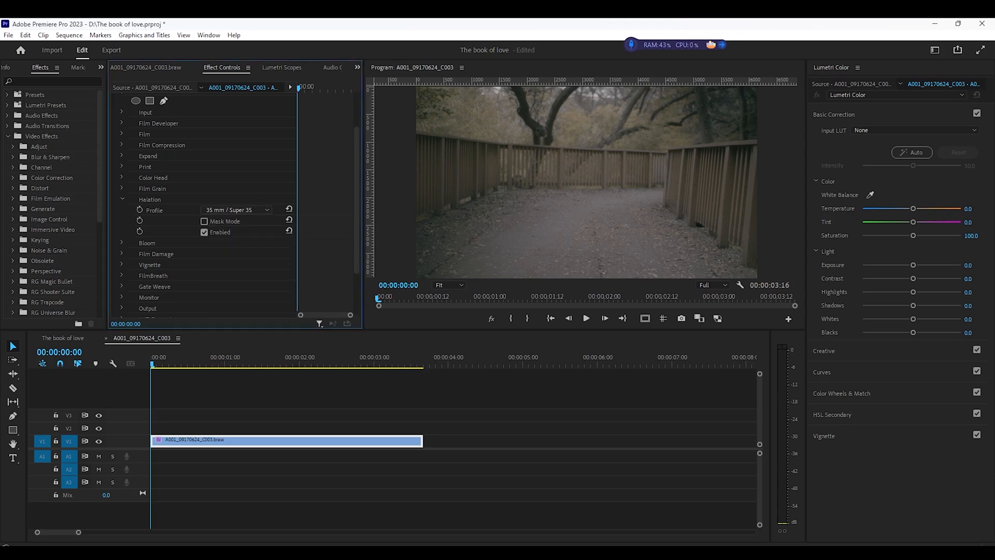
left_click(123, 199)
- Enable Bloom in Dehancer, keeping the 35 mm / Super 35 profile
left_click(123, 210)
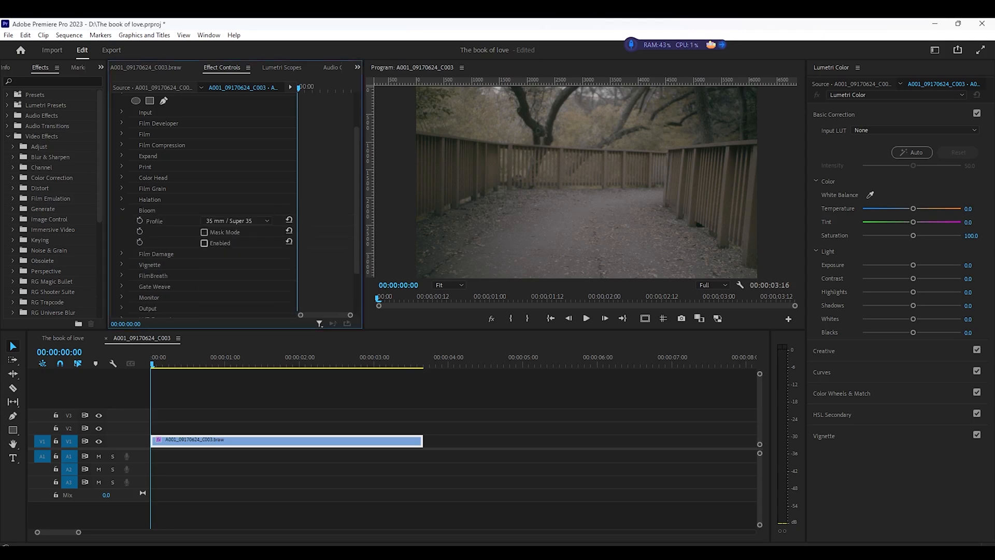
left_click(204, 243)
left_click(236, 221)
left_click(237, 220)
left_click(122, 210)
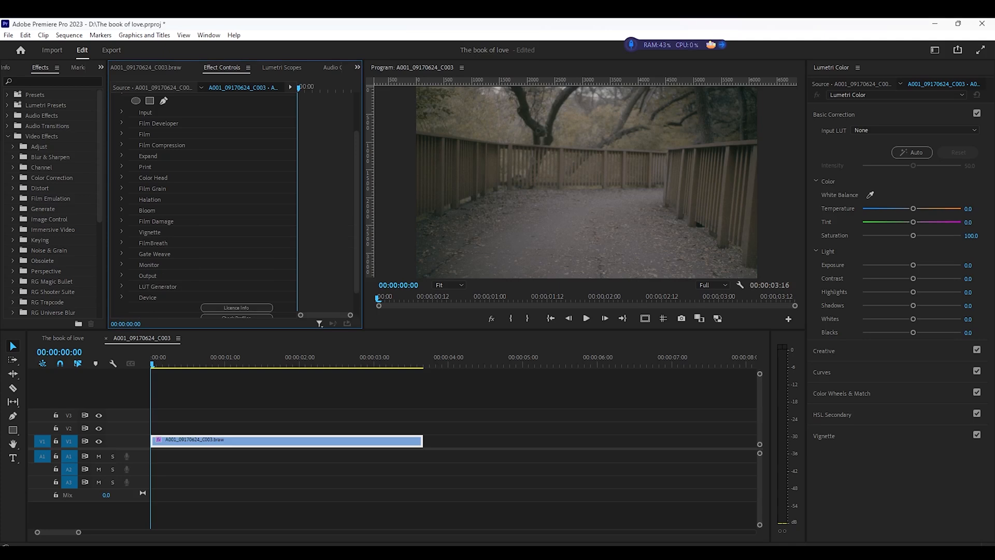
- Enable Film Damage with the 16 mm / Super 16 profile, play the clip to check it, and return the playhead to the start
left_click(123, 221)
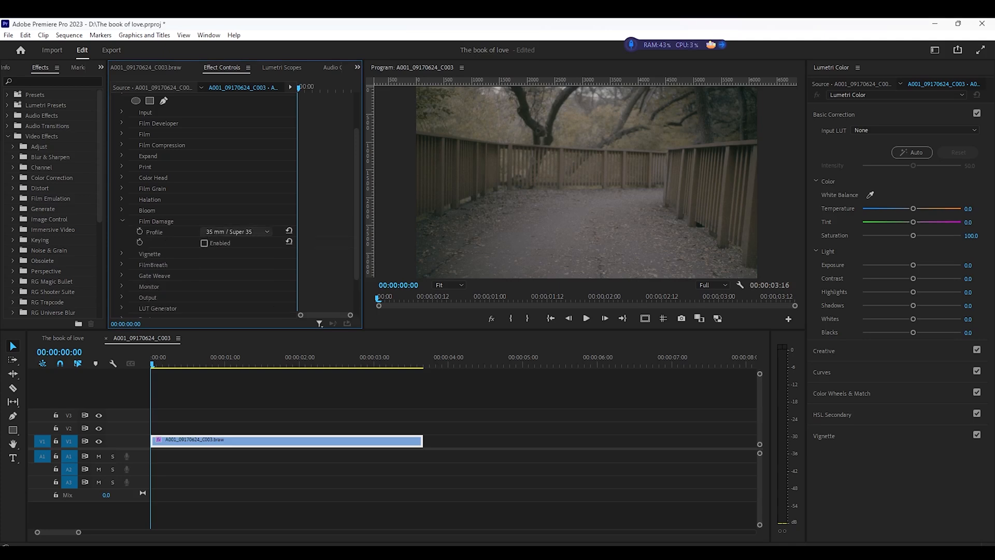
left_click(204, 243)
left_click(260, 232)
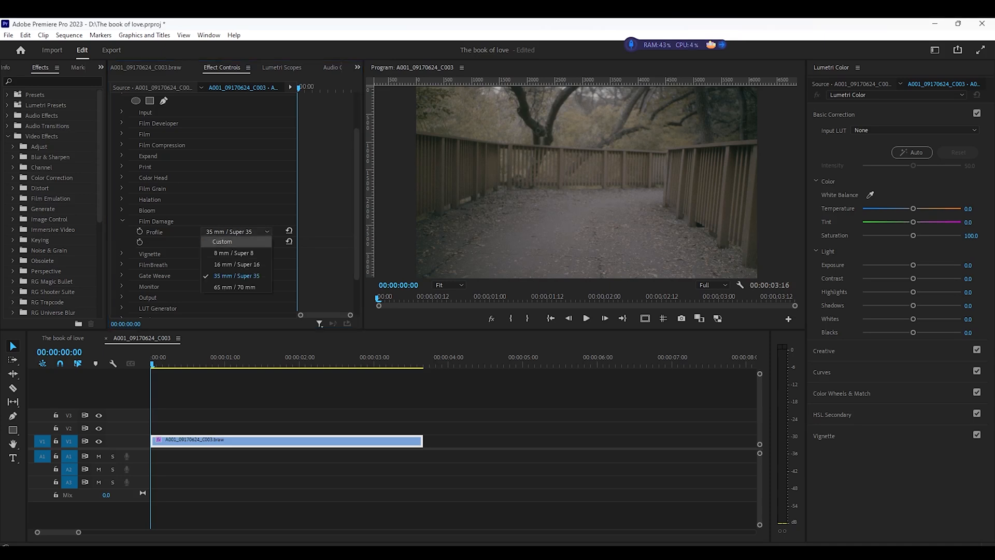
left_click(237, 264)
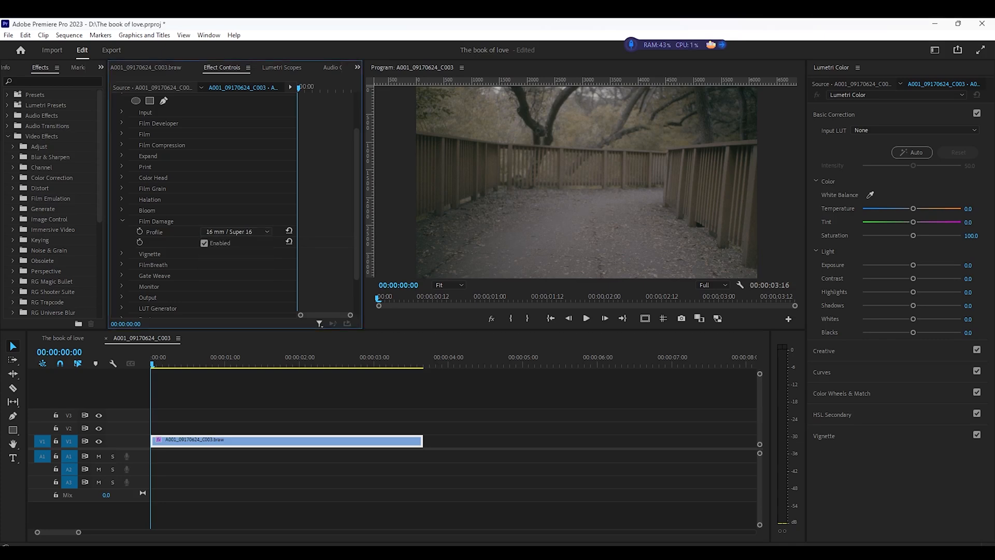
left_click(122, 221)
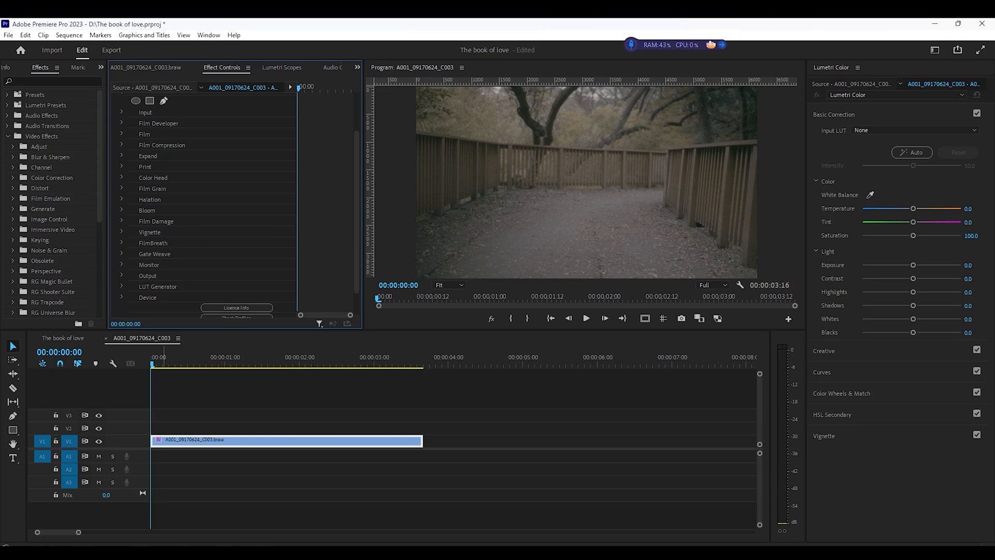
key("space")
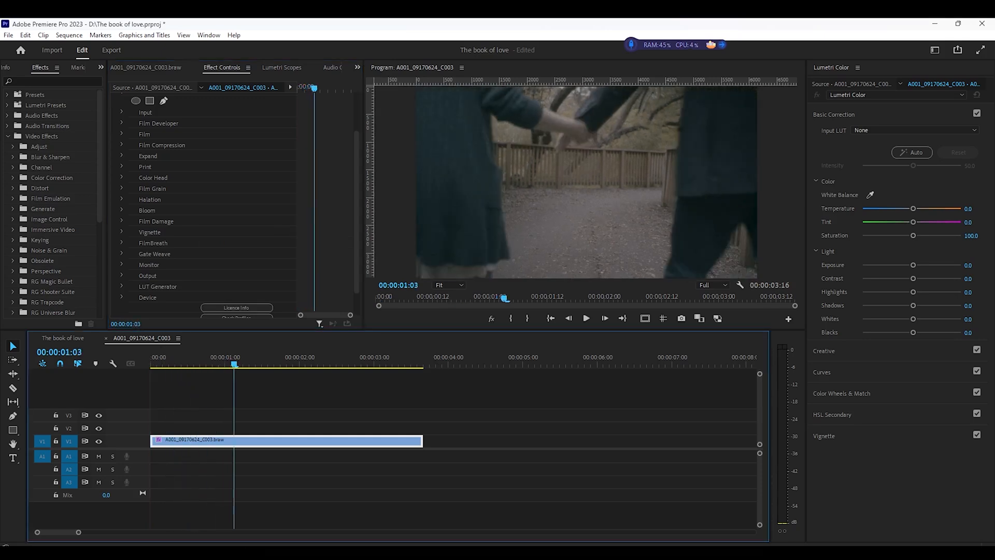
left_click_drag(278, 364, 151, 363)
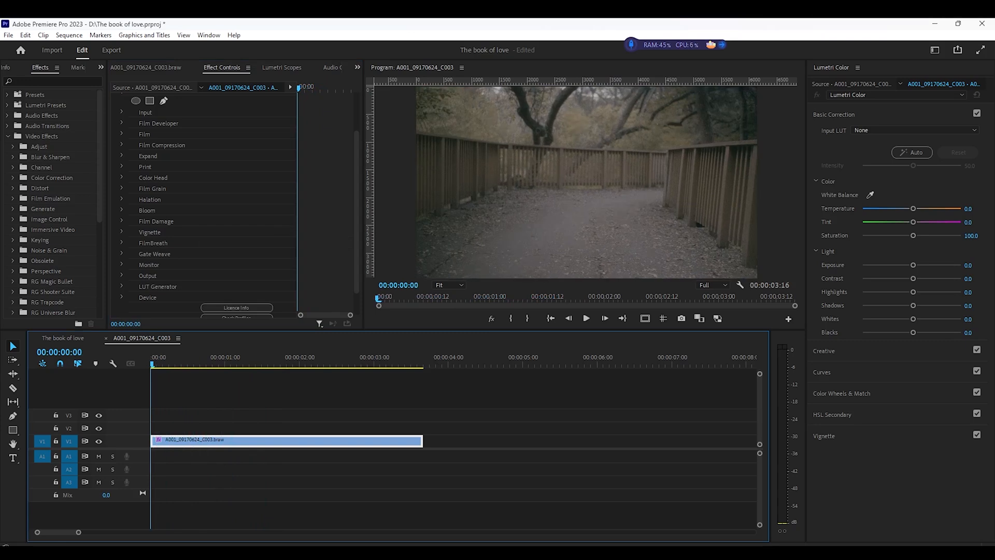
- Try Dehancer's Vignette at its default settings by switching it on and off, and leave it disabled
left_click(122, 232)
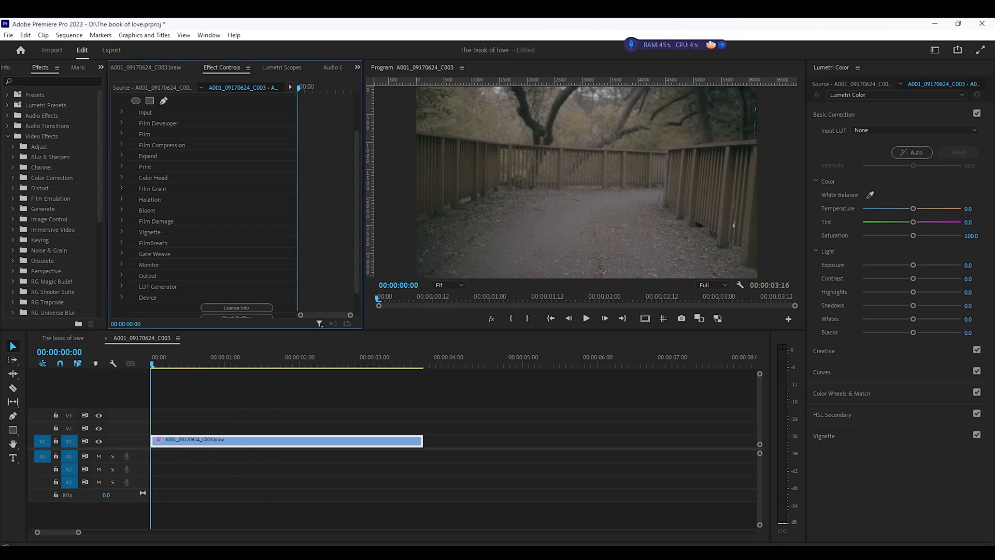
scroll(202, 207, "down", 3)
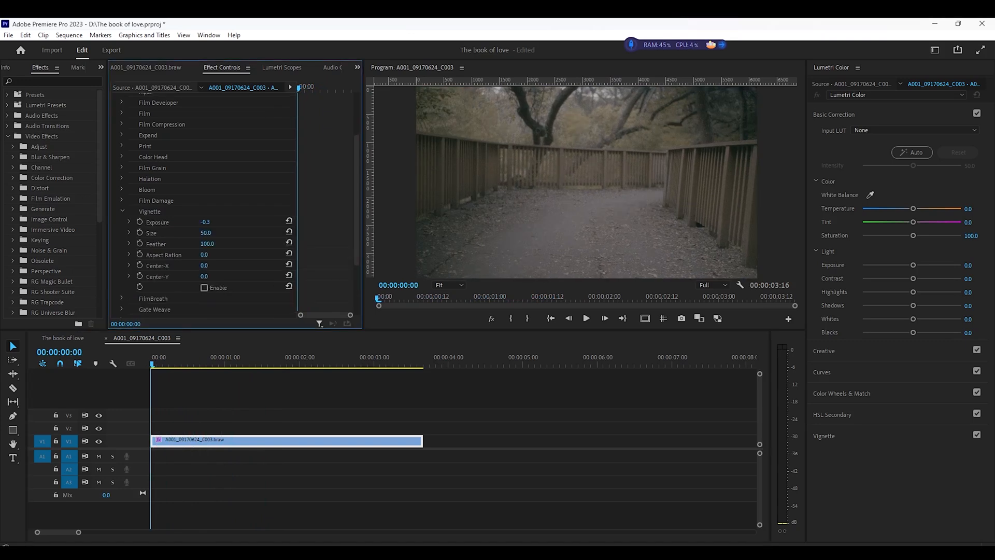
left_click(204, 246)
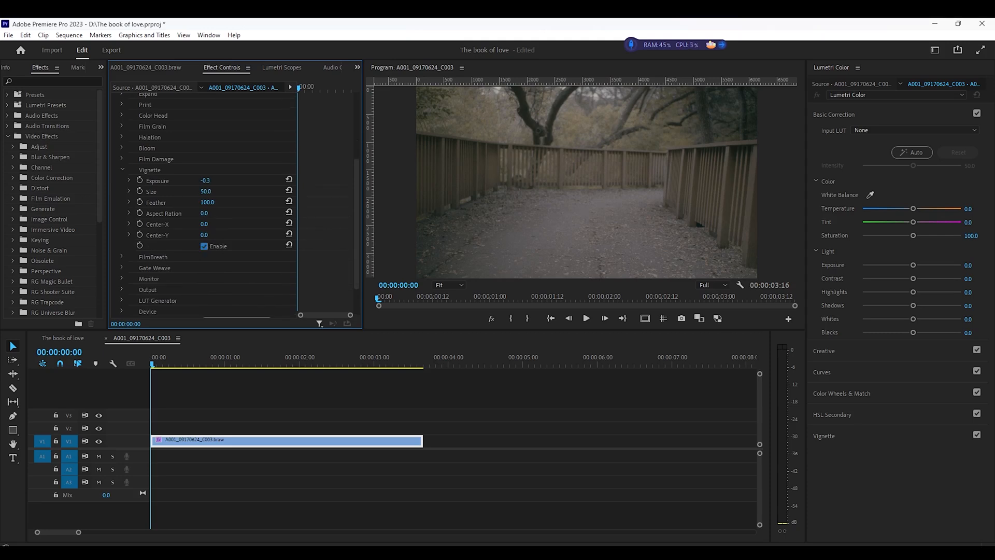
left_click(204, 246)
left_click(205, 247)
left_click(204, 246)
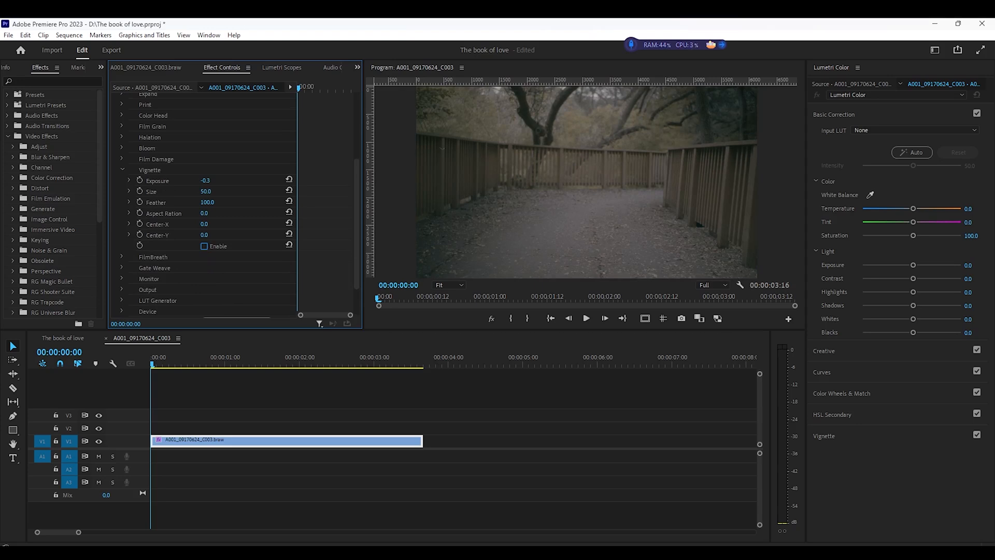
left_click(123, 169)
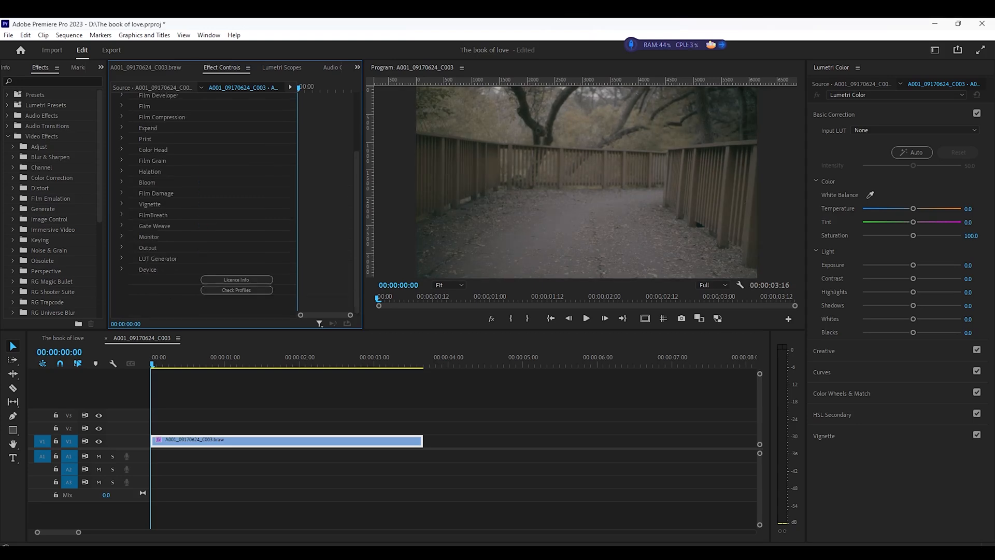
- Try Gate Weave with the 35 mm / Super 35 profile, switch it off again, and look over its profile options
left_click(122, 225)
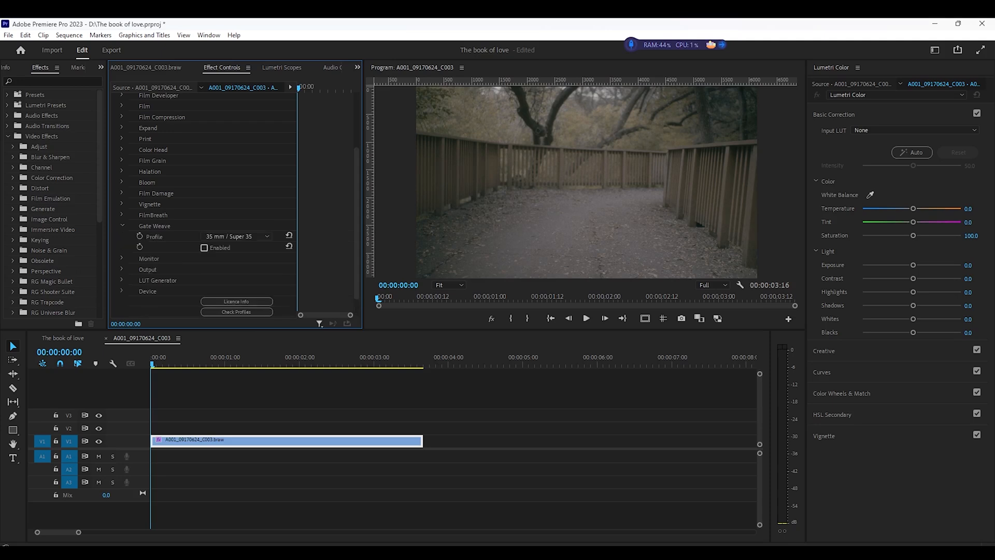
left_click(204, 248)
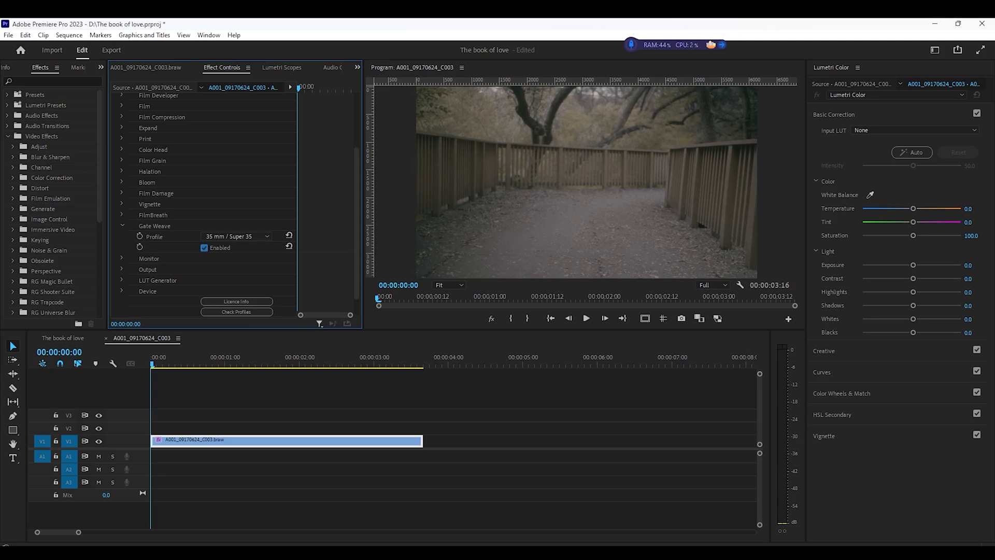
left_click(204, 248)
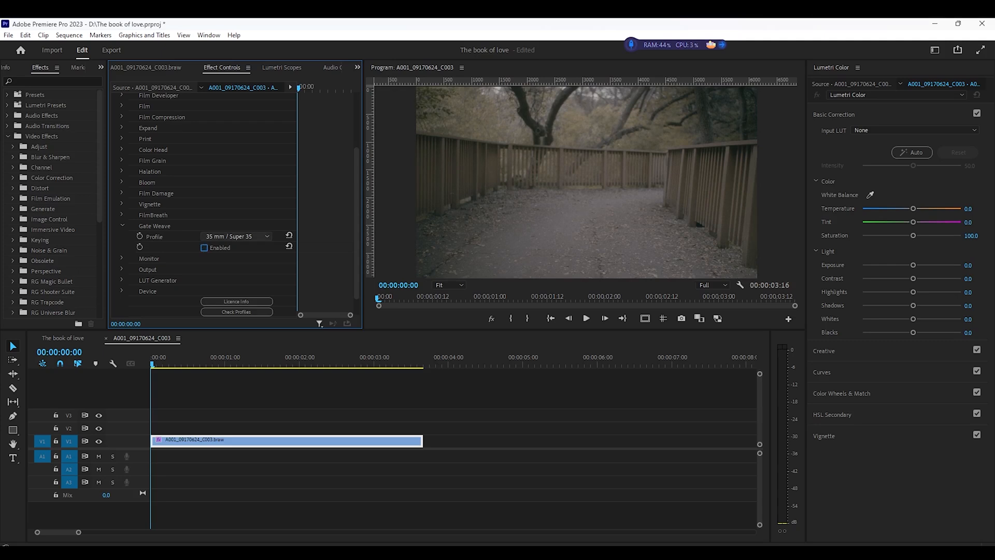
left_click(236, 236)
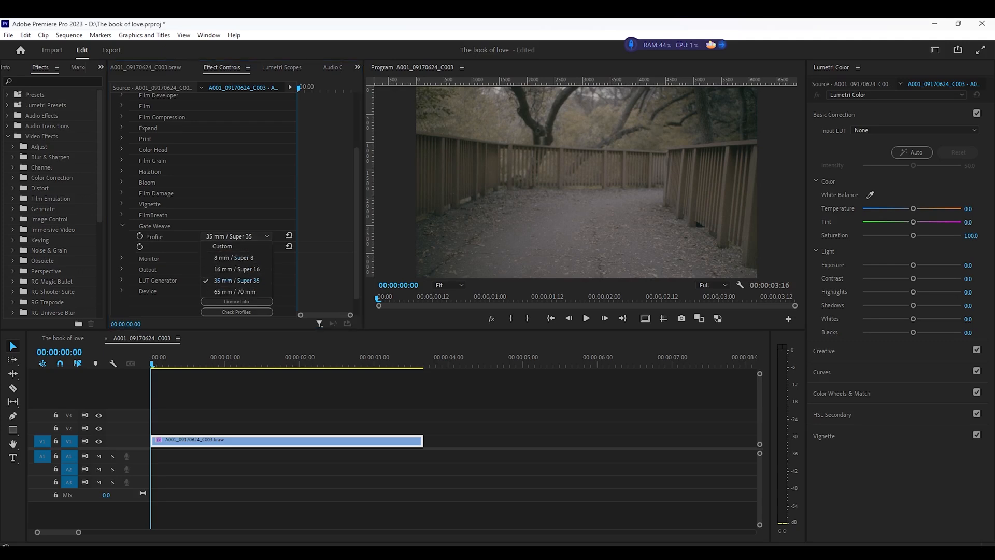
left_click(236, 236)
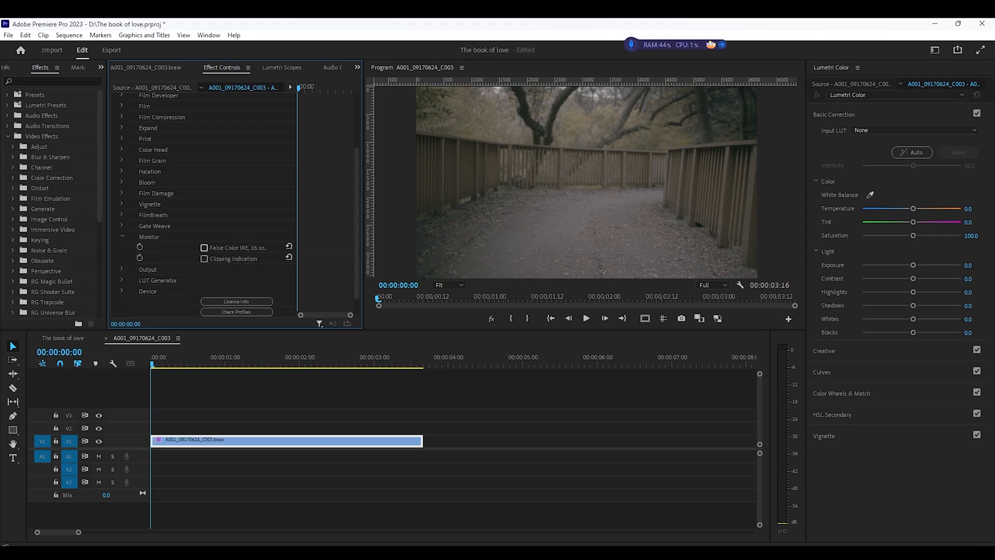
- Check the clip's exposure with Dehancer's False Color IRE monitor overlay, switch it off again, and collapse the Monitor section
left_click(204, 247)
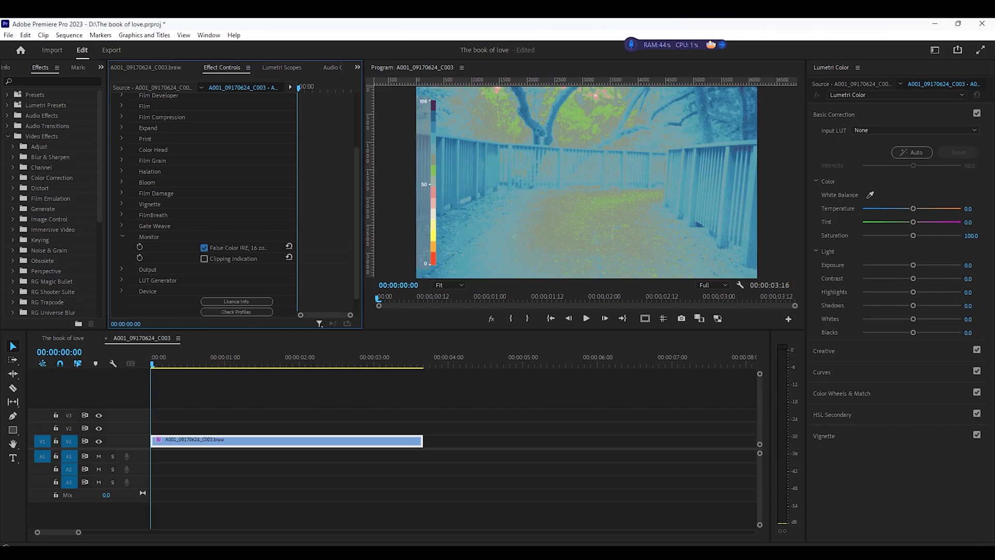
left_click(205, 248)
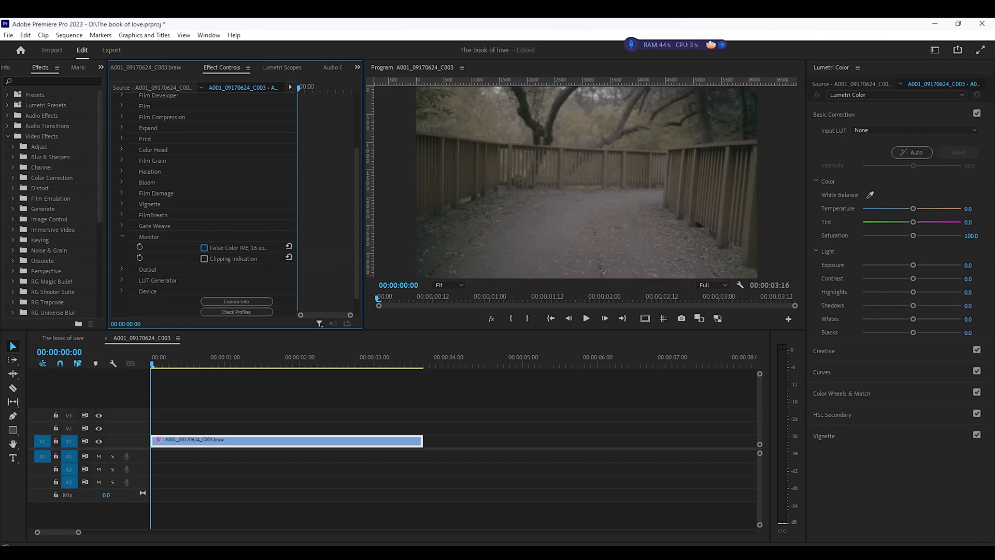
left_click(123, 236)
- Examine the Total Impact control under Output and the LUT Generator options, and leave the playhead at the clip's start
left_click(122, 247)
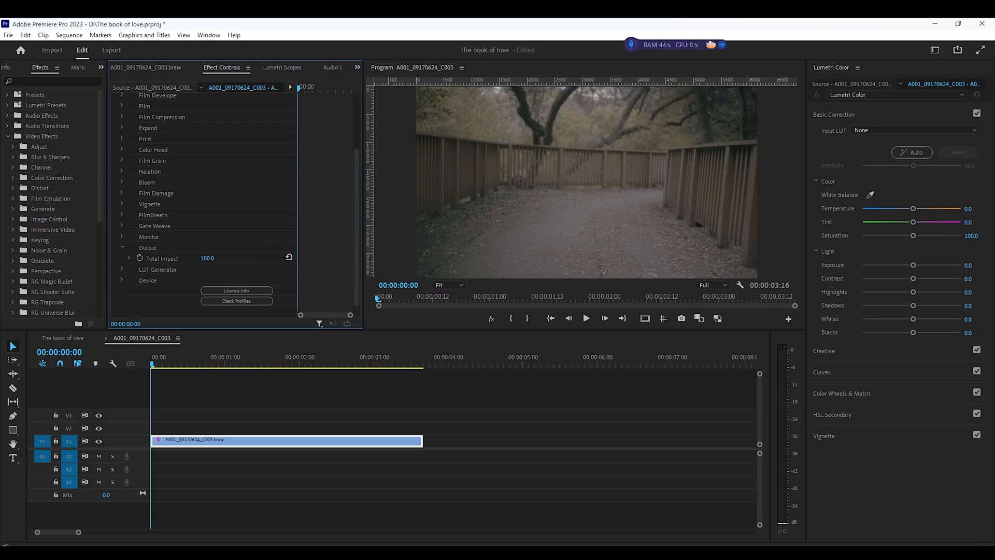
left_click_drag(207, 258, 256, 258)
left_click(122, 247)
left_click(122, 258)
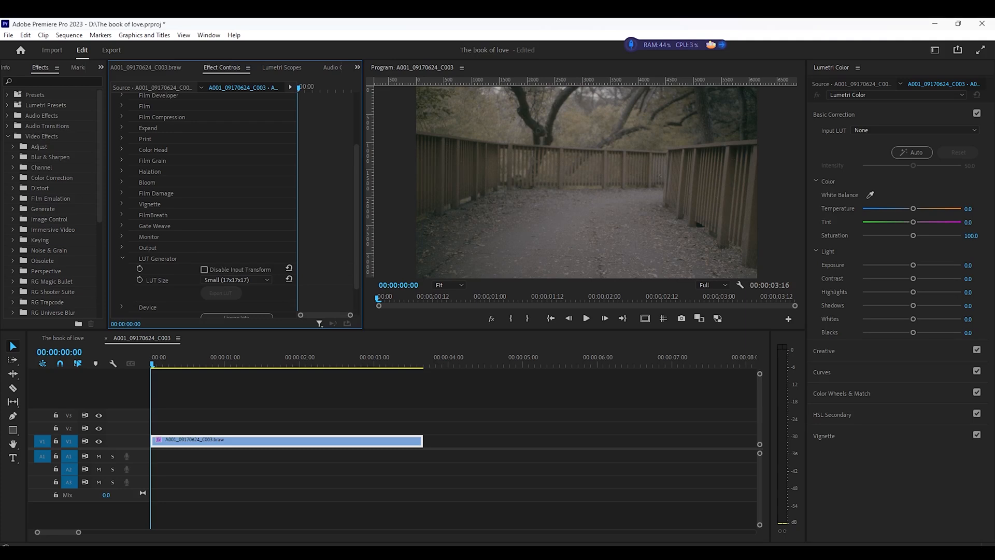
left_click(122, 258)
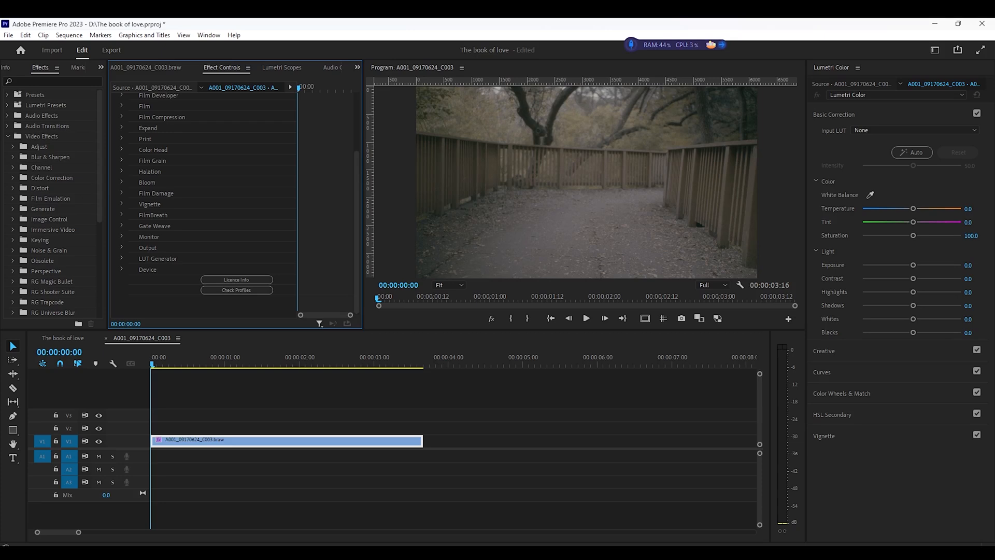
mouse_move(153, 364)
left_mouse_down()
mouse_move(311, 364)
mouse_move(151, 364)
left_mouse_up()
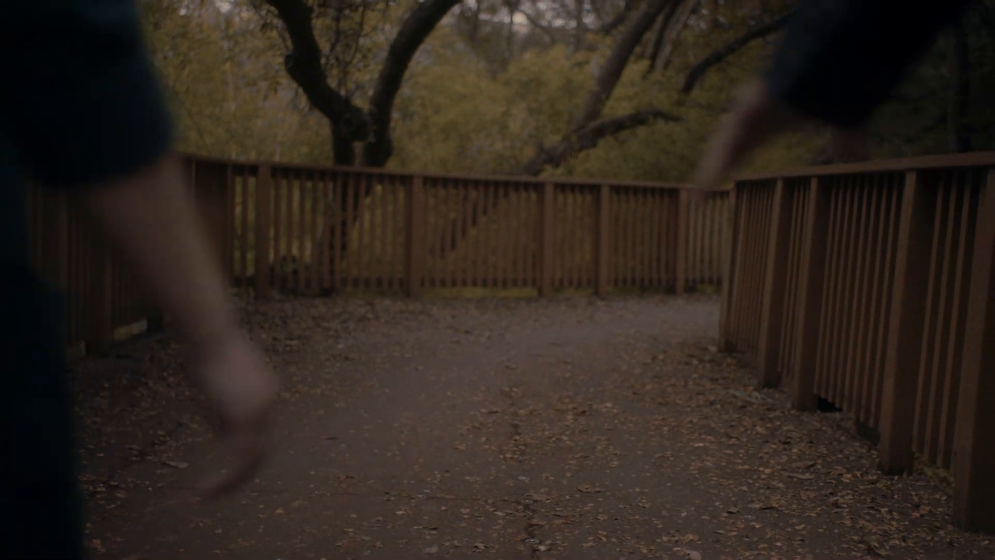